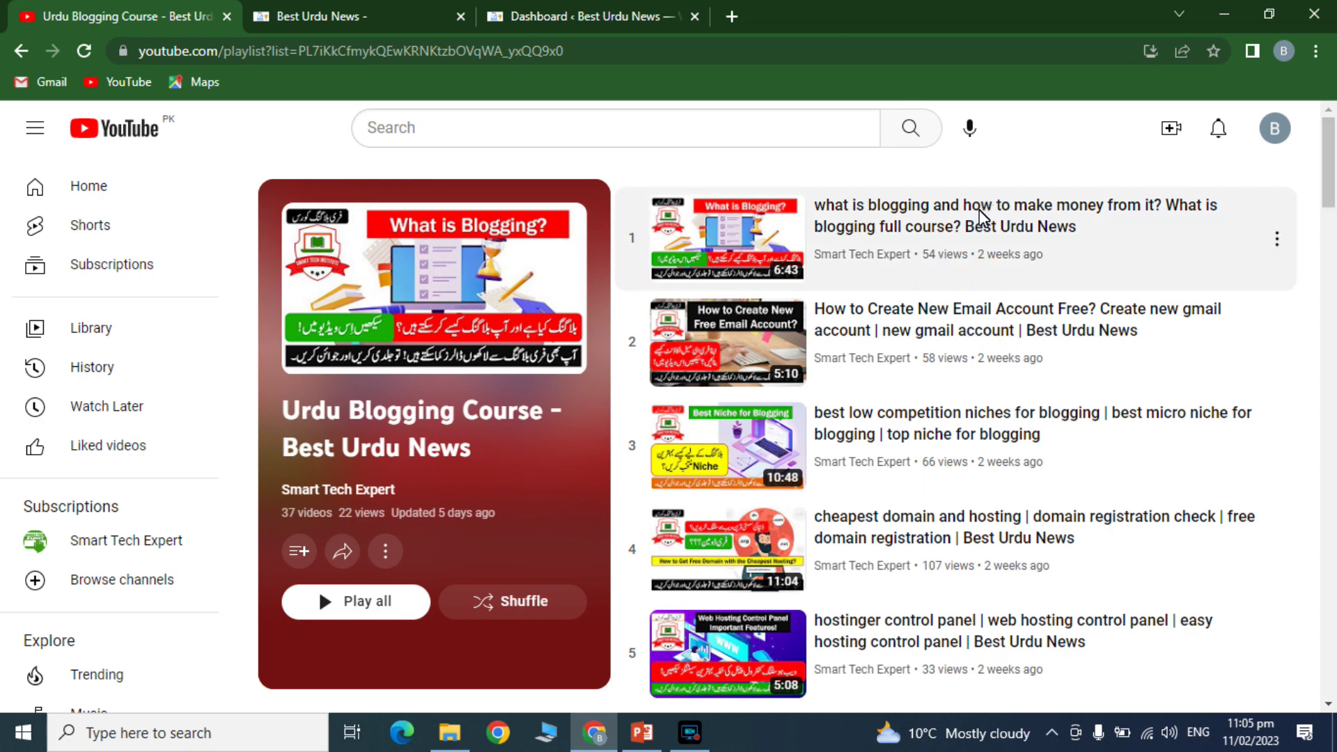
- Browse the Best Urdu News homepage, then switch to its WordPress admin Dashboard
{"action": "left_click_drag", "start_coordinate": [1335, 157], "coordinate": [1335, 667]}
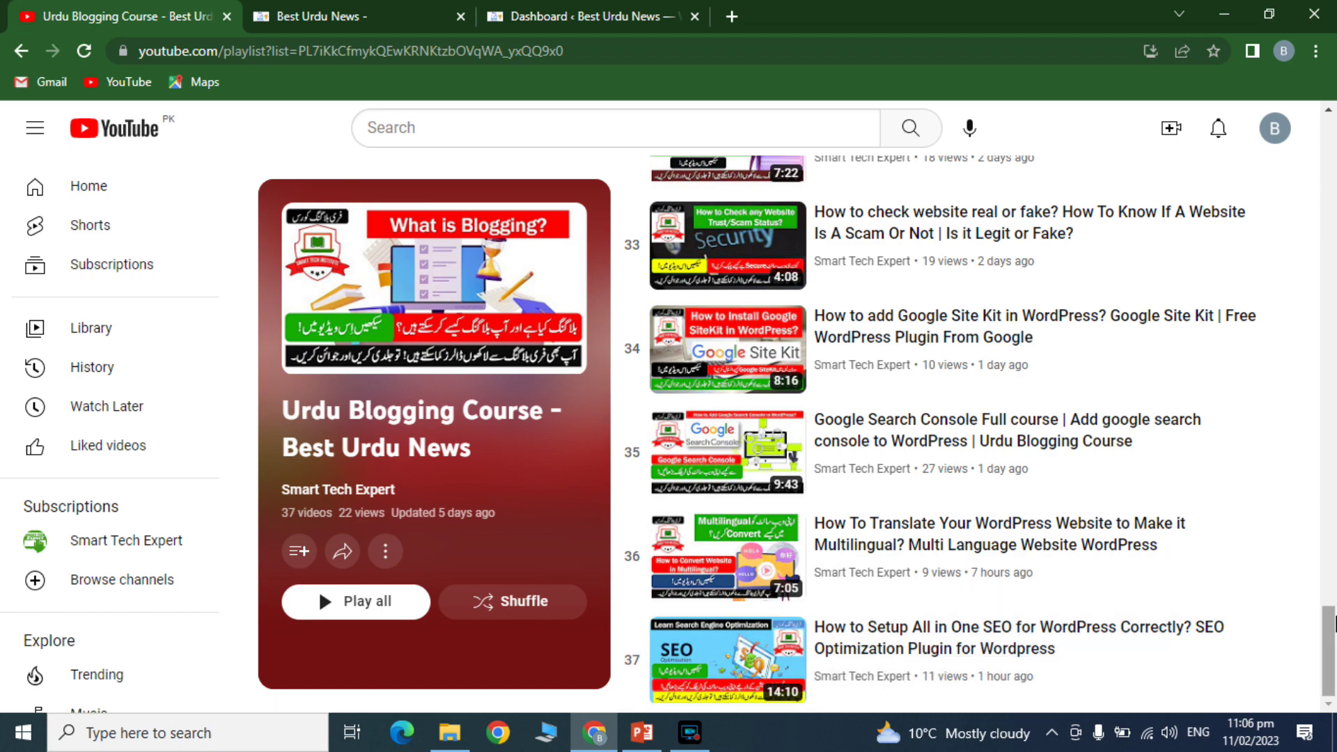
{"action": "left_click_drag", "start_coordinate": [1332, 622], "coordinate": [1223, 155]}
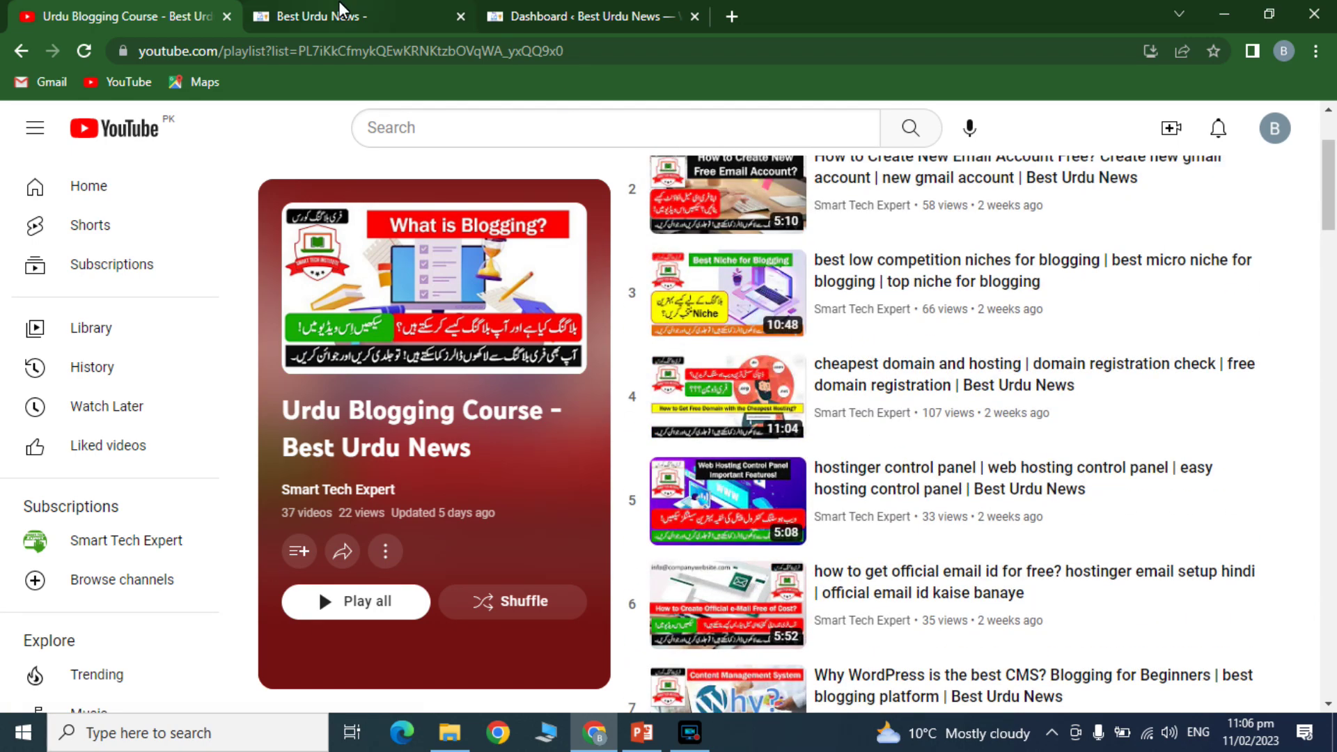
{"action": "left_click", "coordinate": [340, 12]}
{"action": "left_click_drag", "start_coordinate": [1331, 175], "coordinate": [696, 171]}
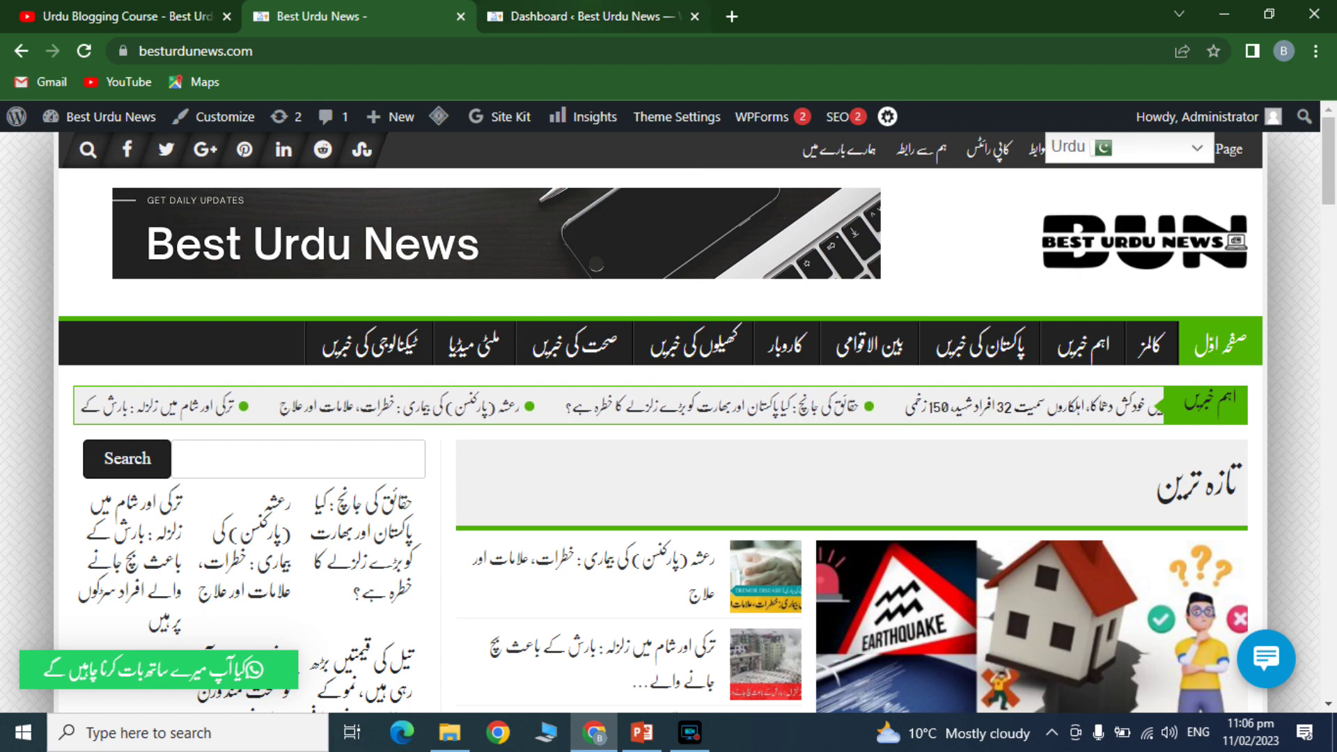
{"action": "left_click", "coordinate": [561, 16]}
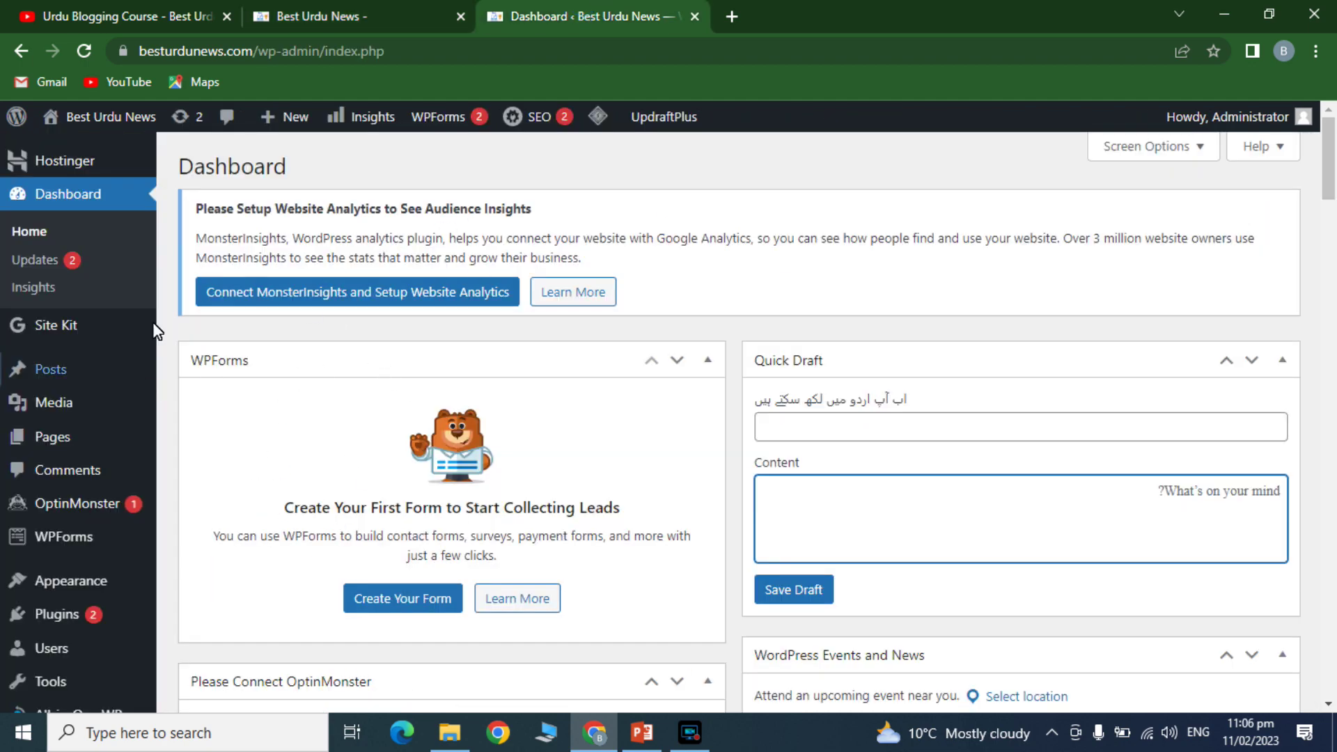
{"action": "mouse_move", "coordinate": [59, 612]}
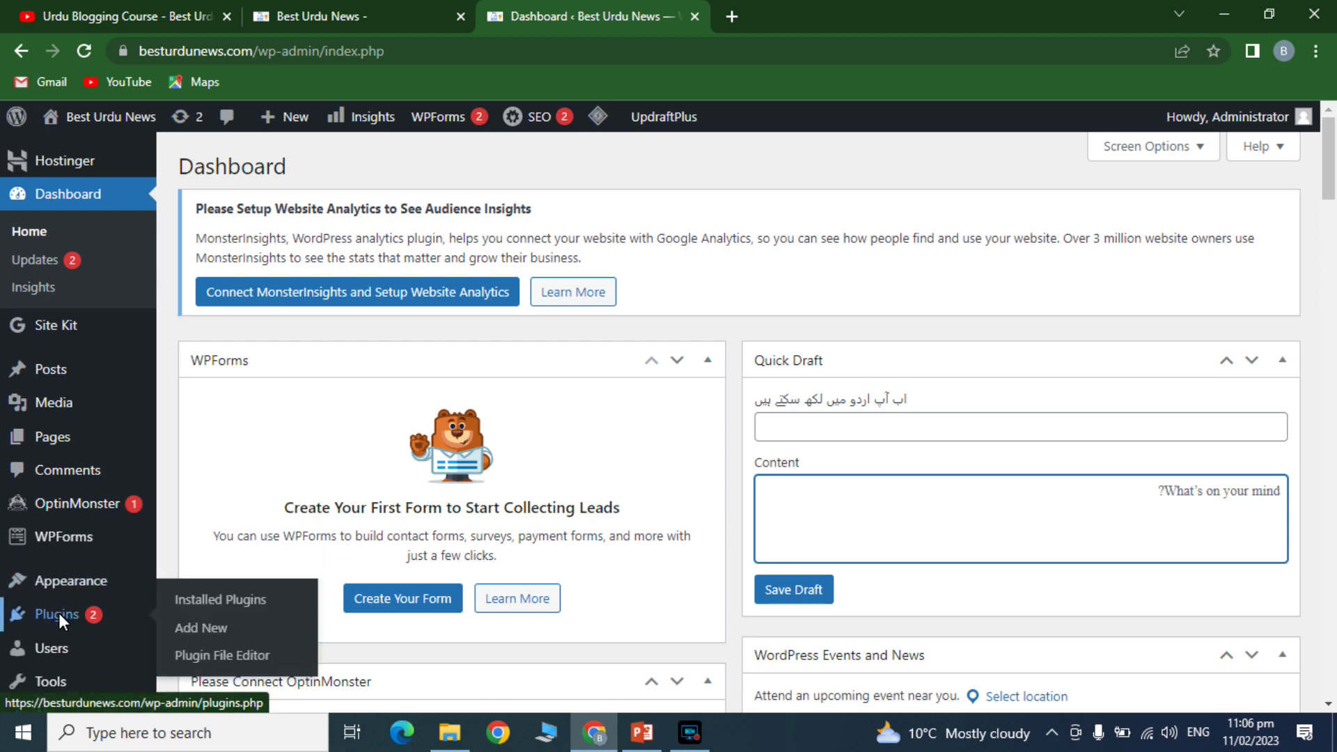
- Search Add Plugins for WPForms and confirm Contact Form by WPForms is Active, noting its ratings and updates
{"action": "left_click", "coordinate": [190, 630]}
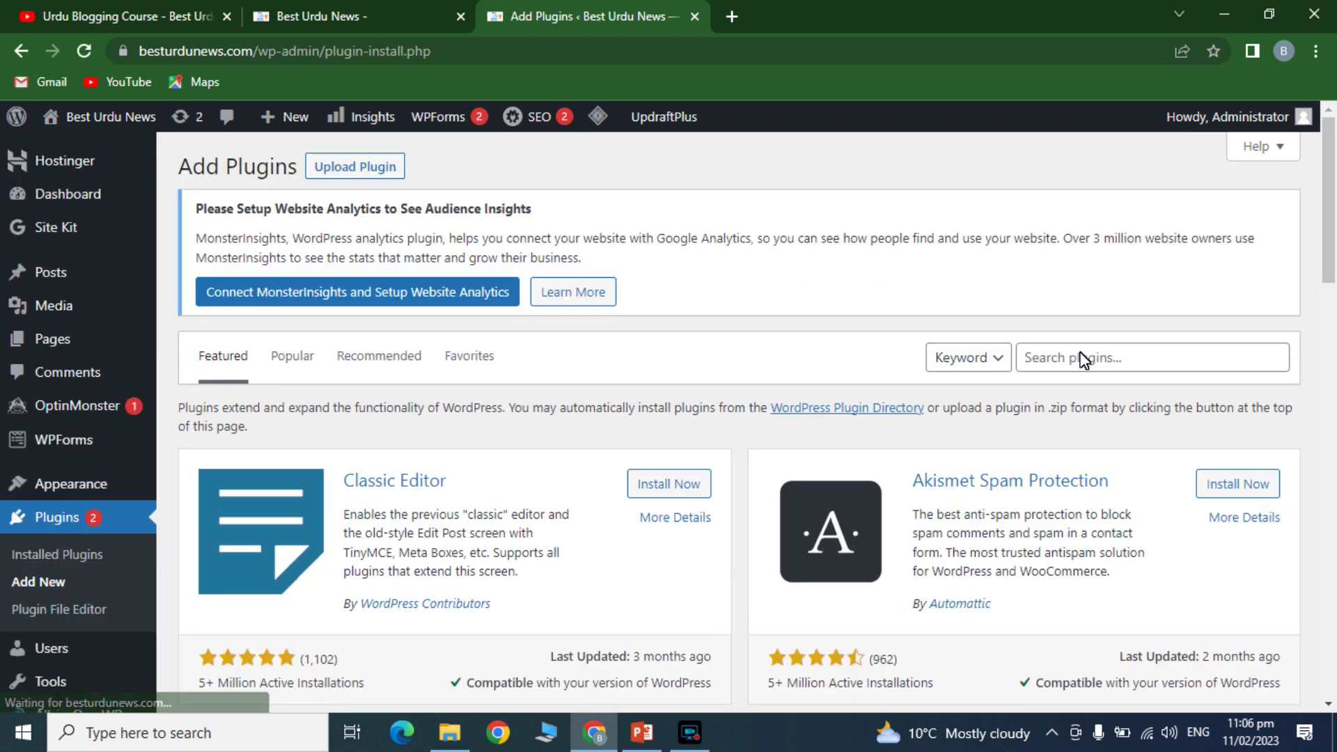
{"action": "left_click", "coordinate": [1084, 359]}
{"action": "type", "text": "wpforms"}
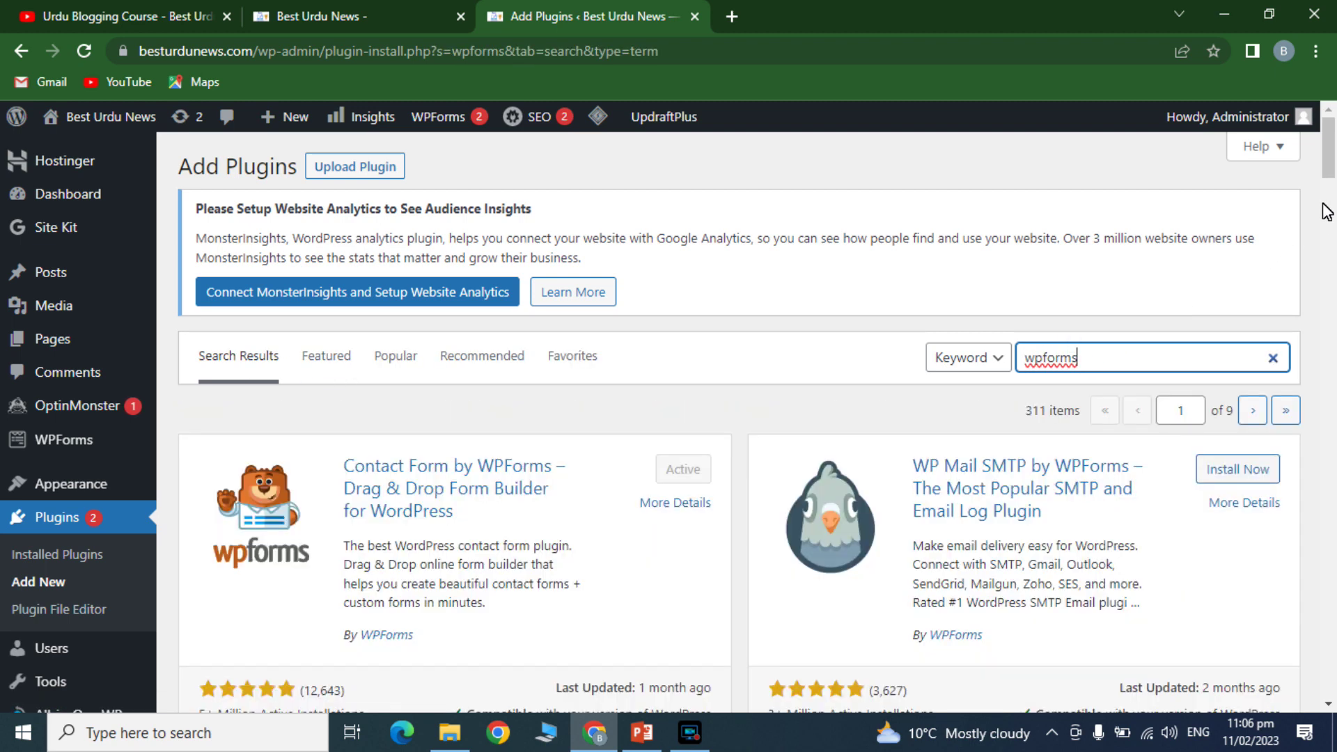
{"action": "scroll", "coordinate": [621, 395], "scroll_direction": "down", "scroll_amount": 2}
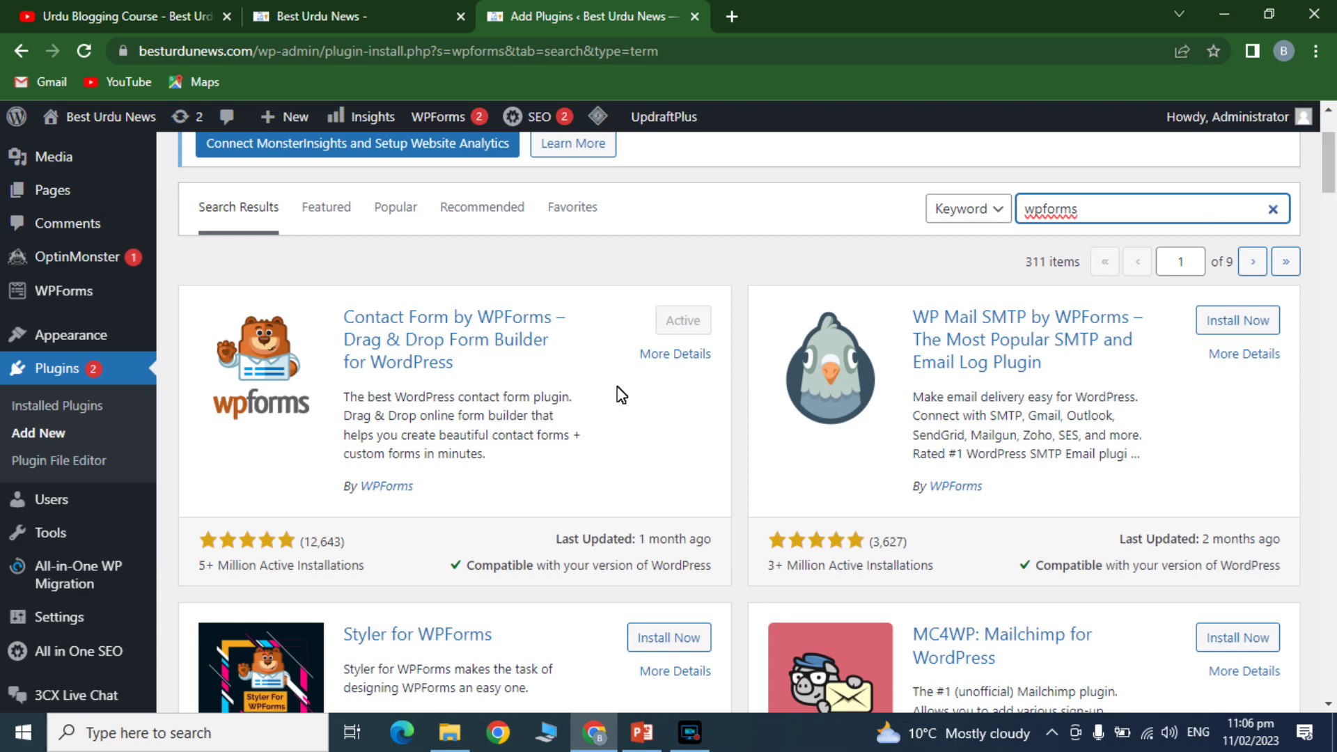
{"action": "double_click", "coordinate": [319, 545]}
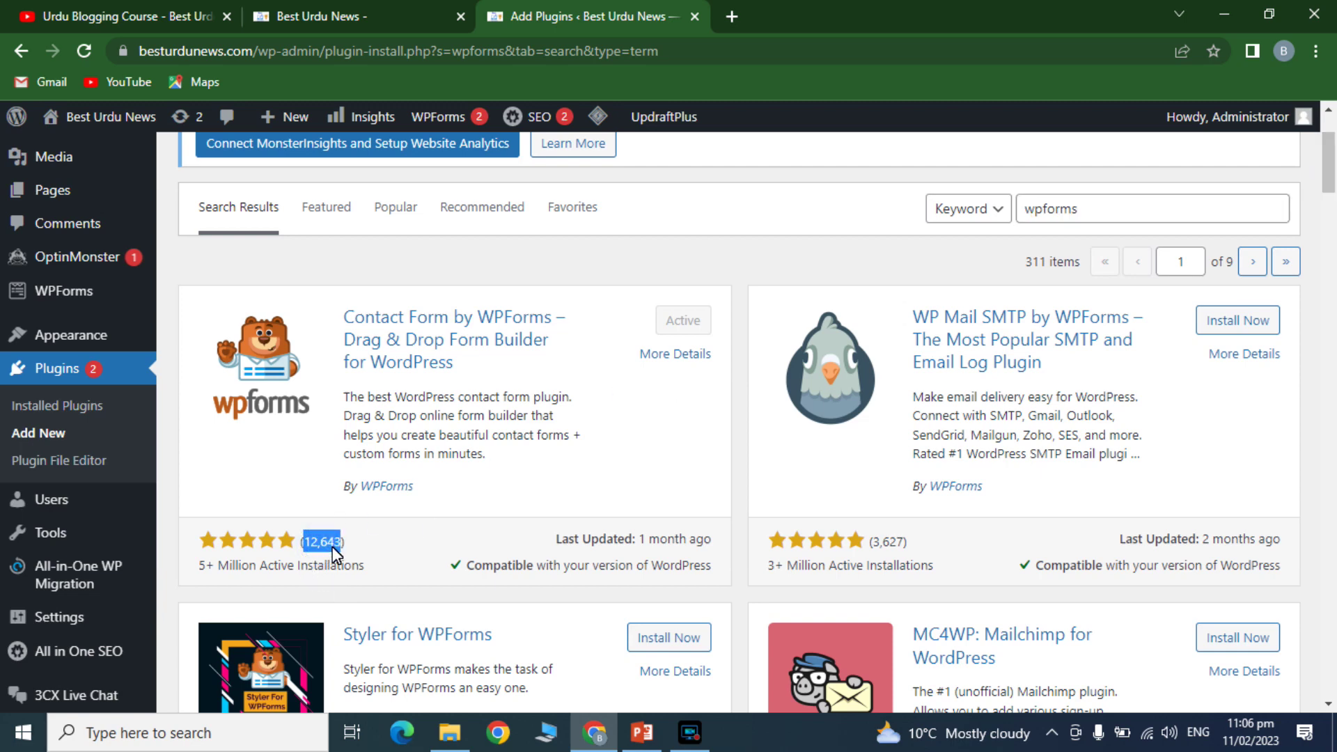
{"action": "double_click", "coordinate": [277, 566]}
{"action": "double_click", "coordinate": [674, 541]}
{"action": "double_click", "coordinate": [487, 567]}
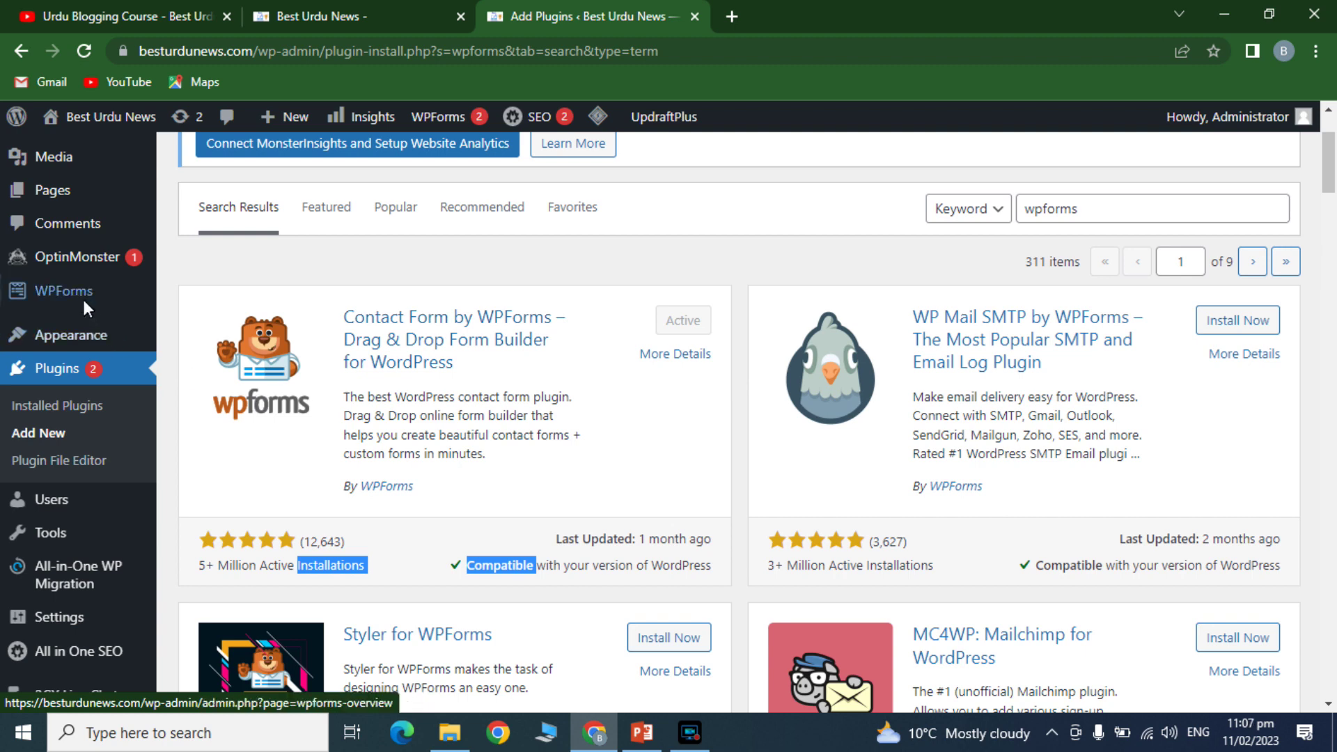
{"action": "mouse_move", "coordinate": [81, 293]}
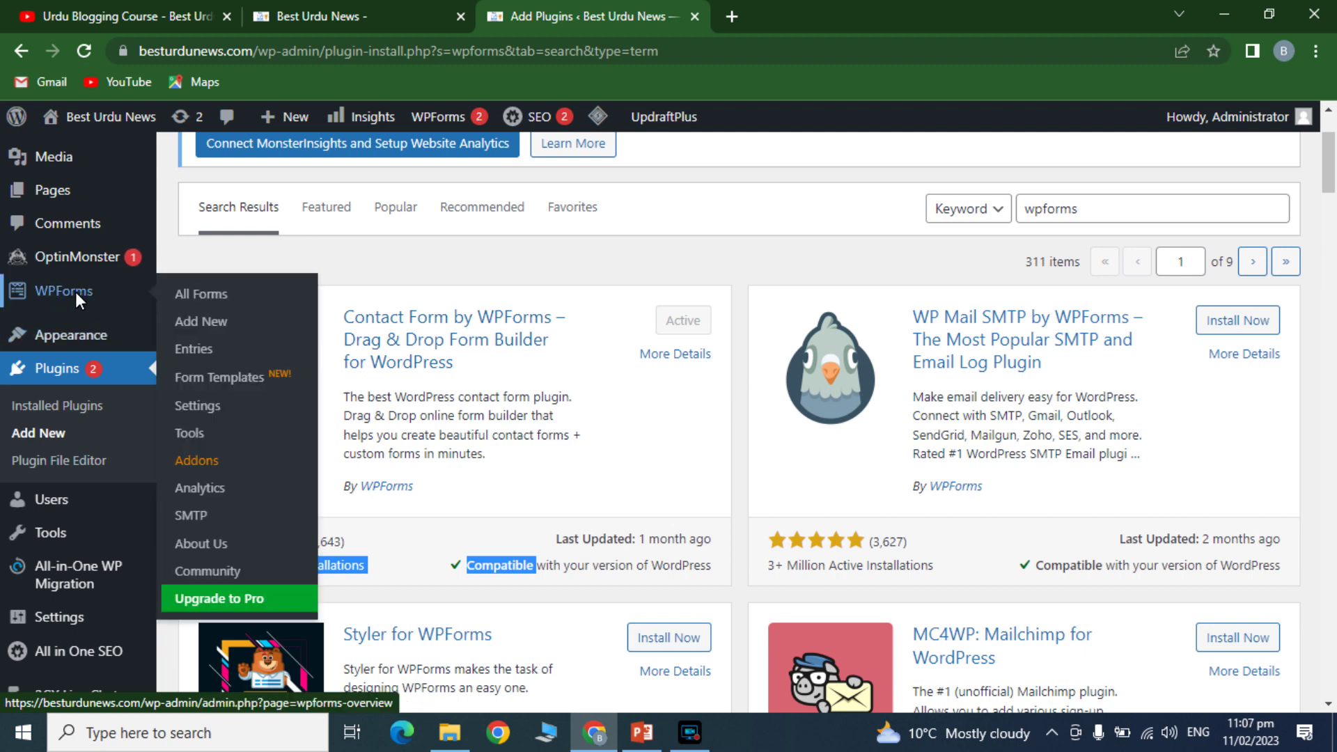
- From WPForms All Forms, start a new form and name it 'Contact Us'
{"action": "left_click", "coordinate": [192, 294]}
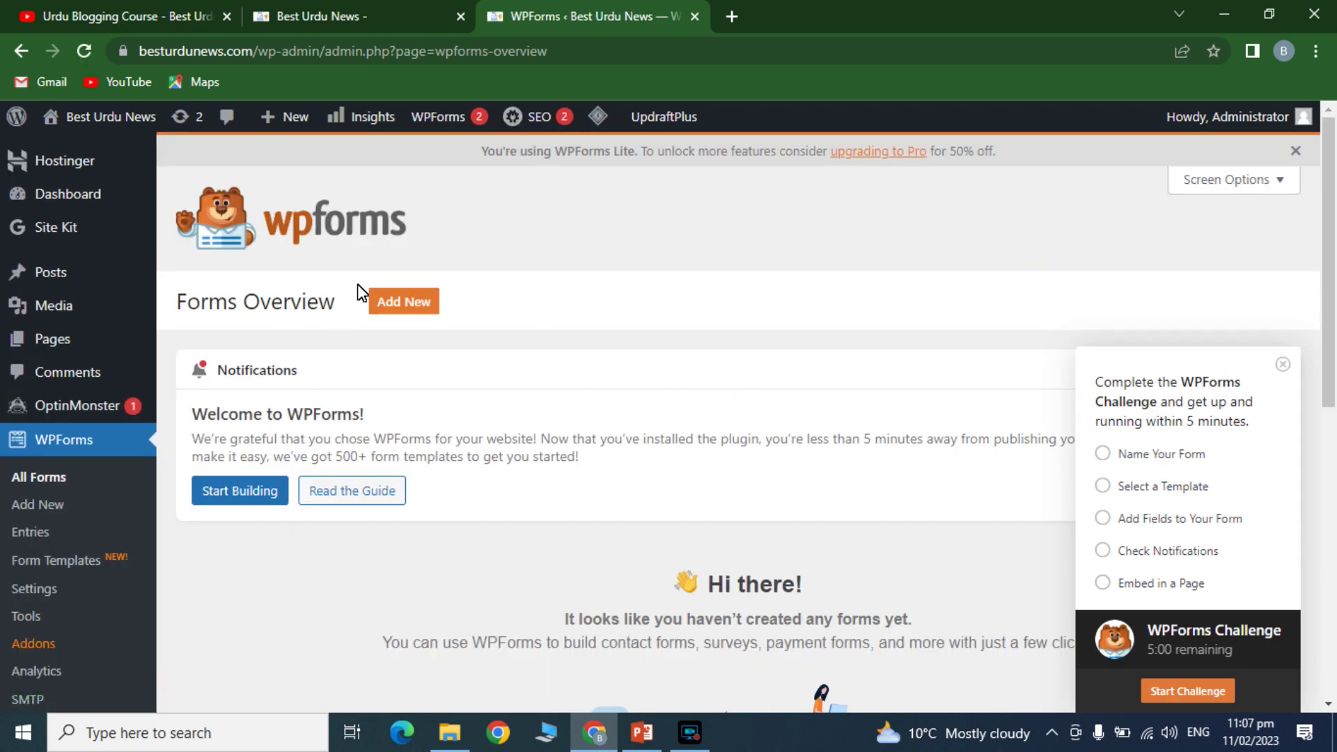
{"action": "left_click", "coordinate": [403, 301]}
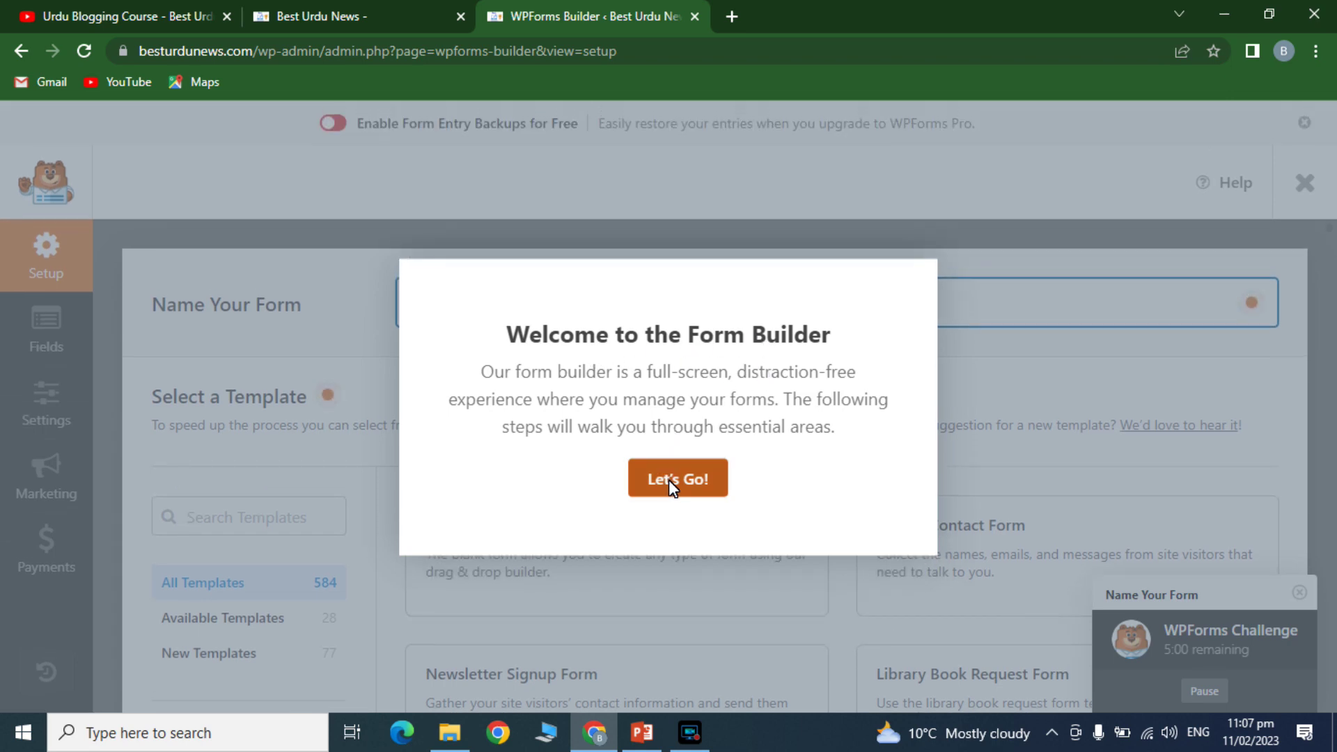
{"action": "left_click", "coordinate": [669, 479]}
{"action": "left_click", "coordinate": [1109, 341]}
{"action": "left_click", "coordinate": [671, 314]}
{"action": "type", "text": "Contact U"}
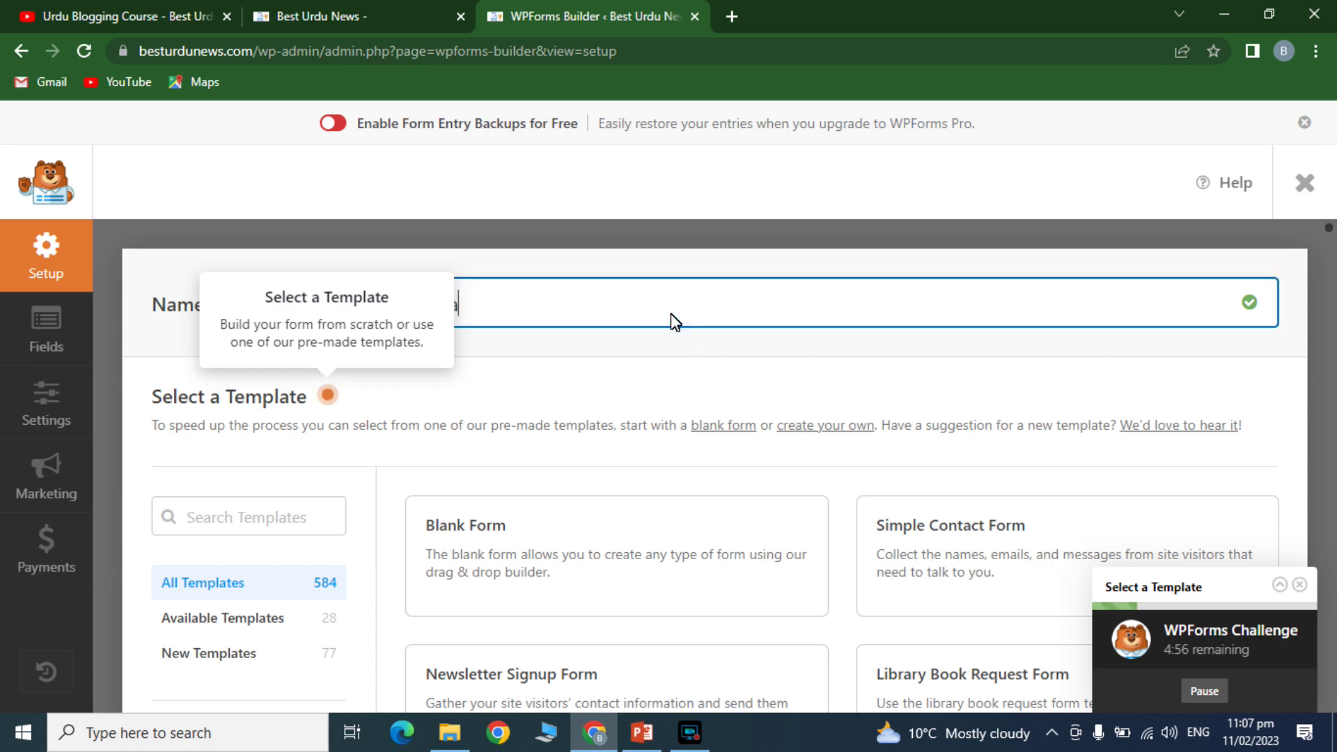
{"action": "type", "text": "s"}
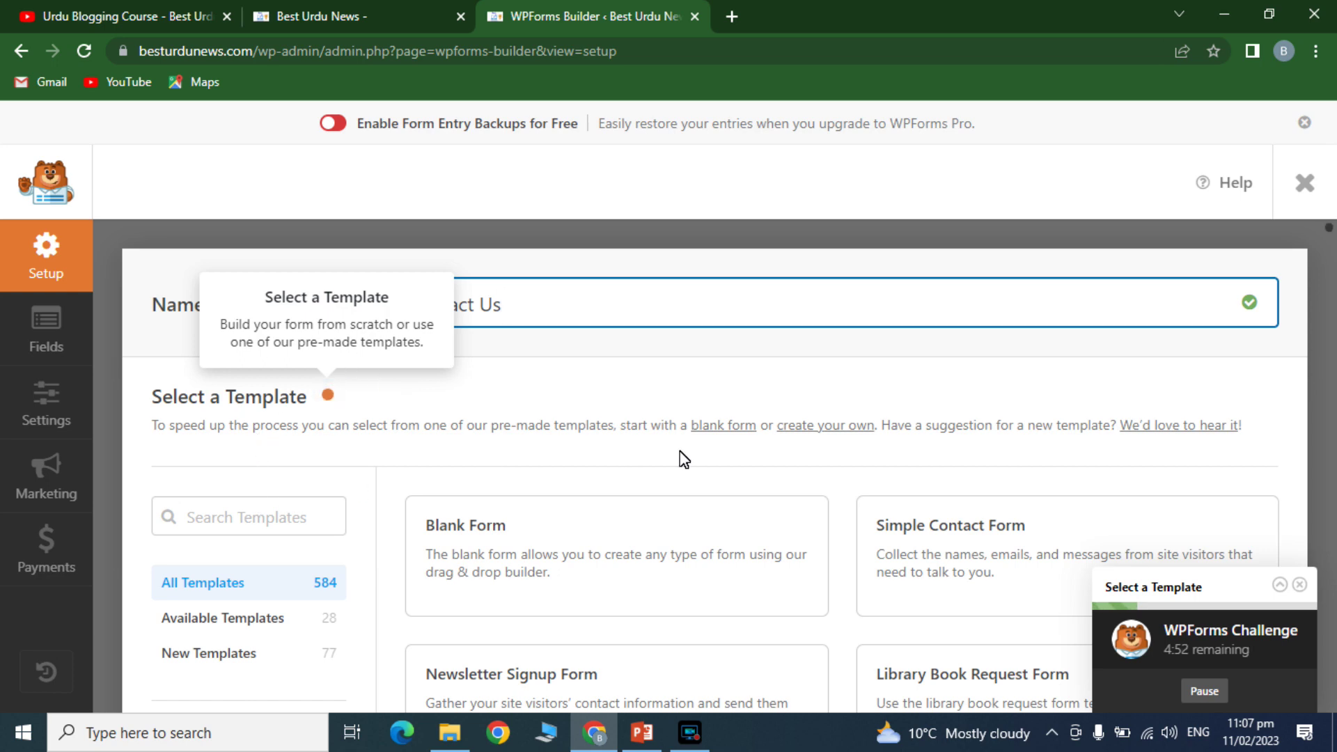
- Filter the template gallery to Customer Service templates and scroll through them
{"action": "left_click", "coordinate": [1326, 341]}
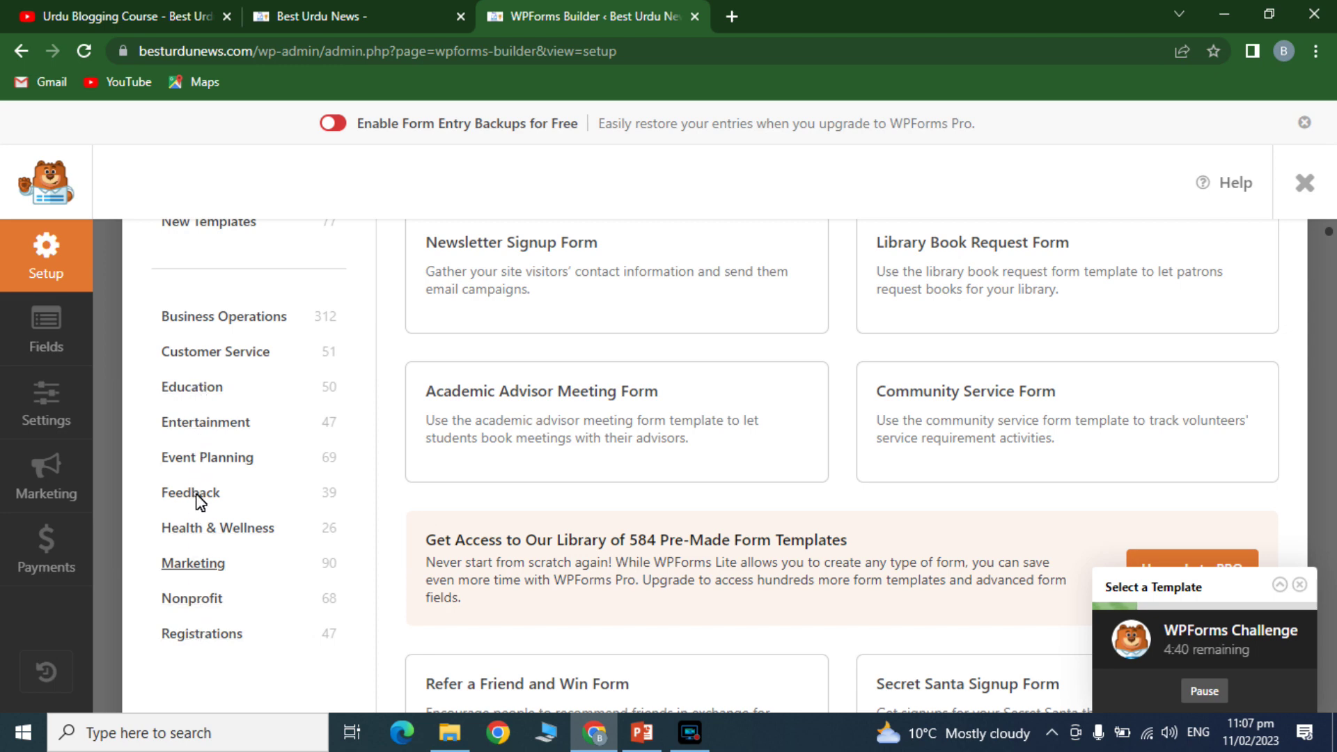
{"action": "left_click", "coordinate": [212, 351]}
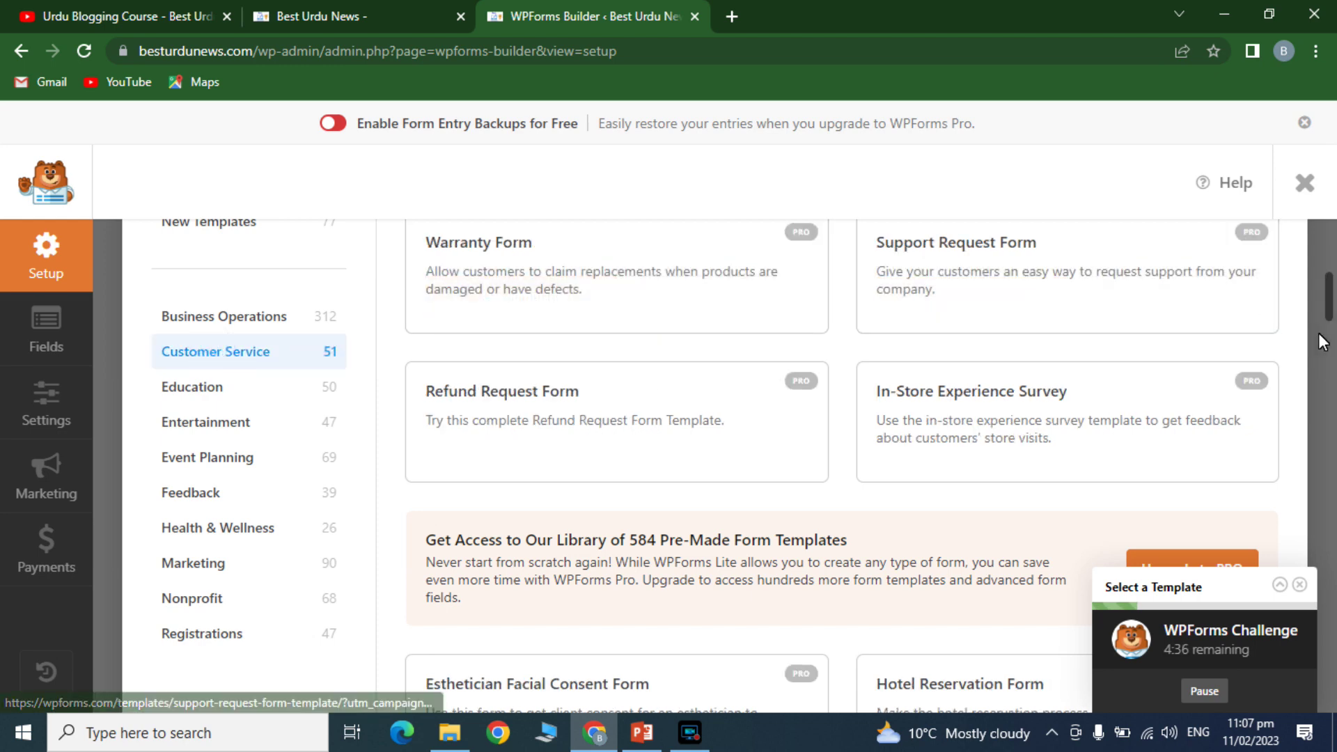
{"action": "mouse_move", "coordinate": [1330, 310]}
{"action": "left_mouse_down"}
{"action": "mouse_move", "coordinate": [1330, 279]}
{"action": "mouse_move", "coordinate": [1330, 298]}
{"action": "left_mouse_up"}
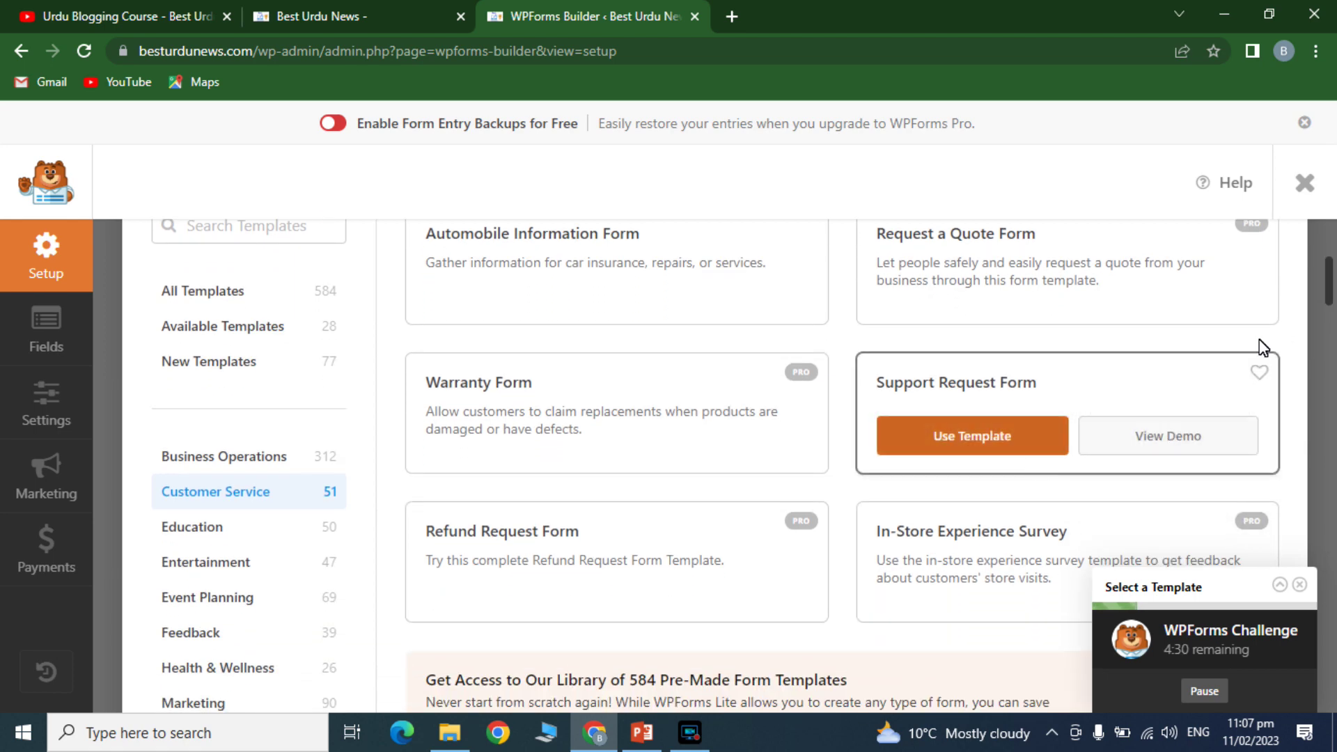
{"action": "left_click_drag", "start_coordinate": [1331, 293], "coordinate": [1334, 174]}
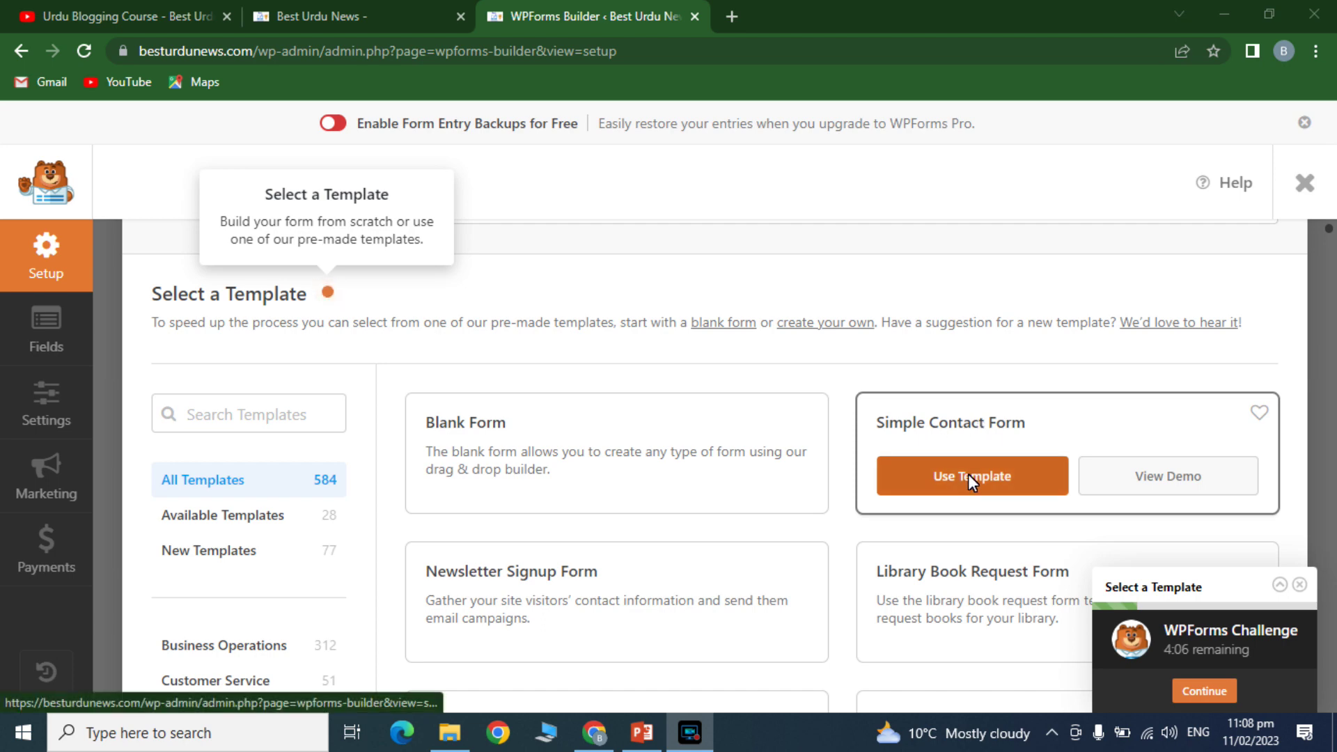
- View the Simple Contact Form demo's Name, Email and message fields, then return to the builder
{"action": "left_click", "coordinate": [1121, 479]}
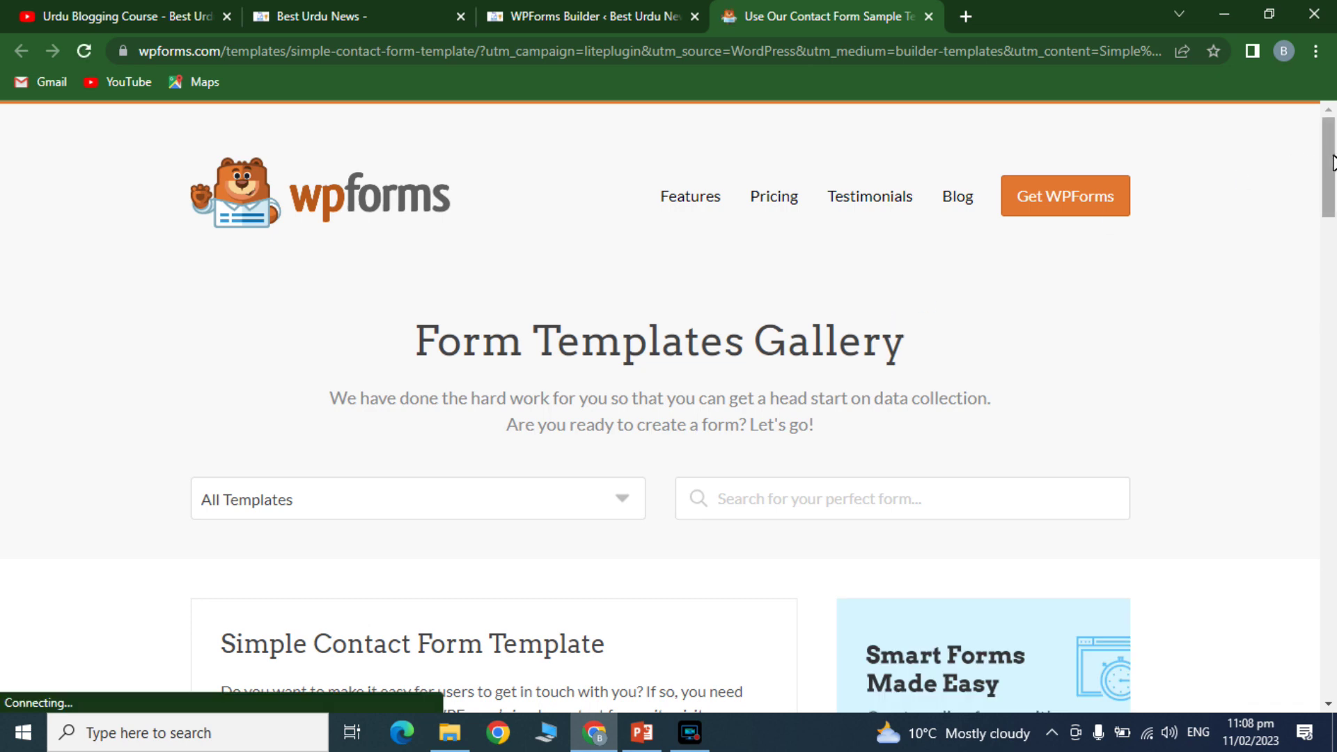
{"action": "left_click_drag", "start_coordinate": [1328, 167], "coordinate": [1329, 308]}
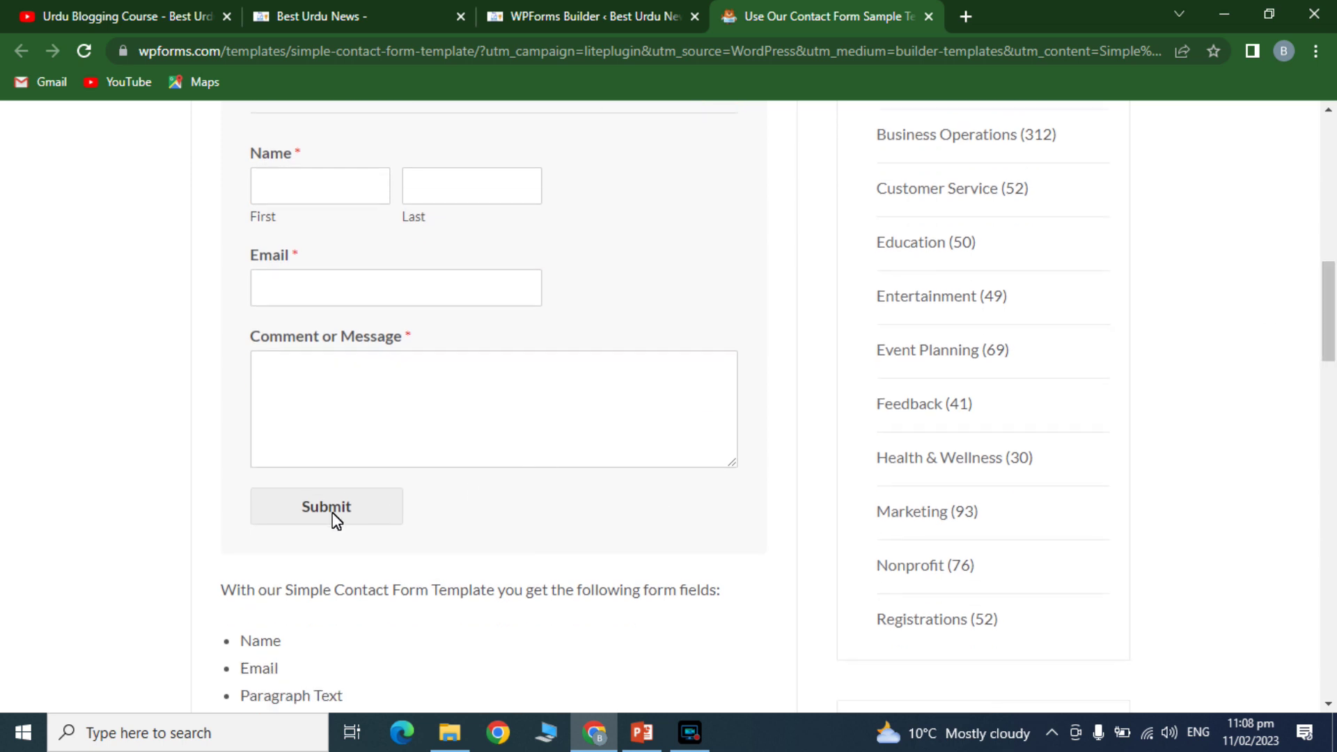
{"action": "left_click", "coordinate": [655, 15]}
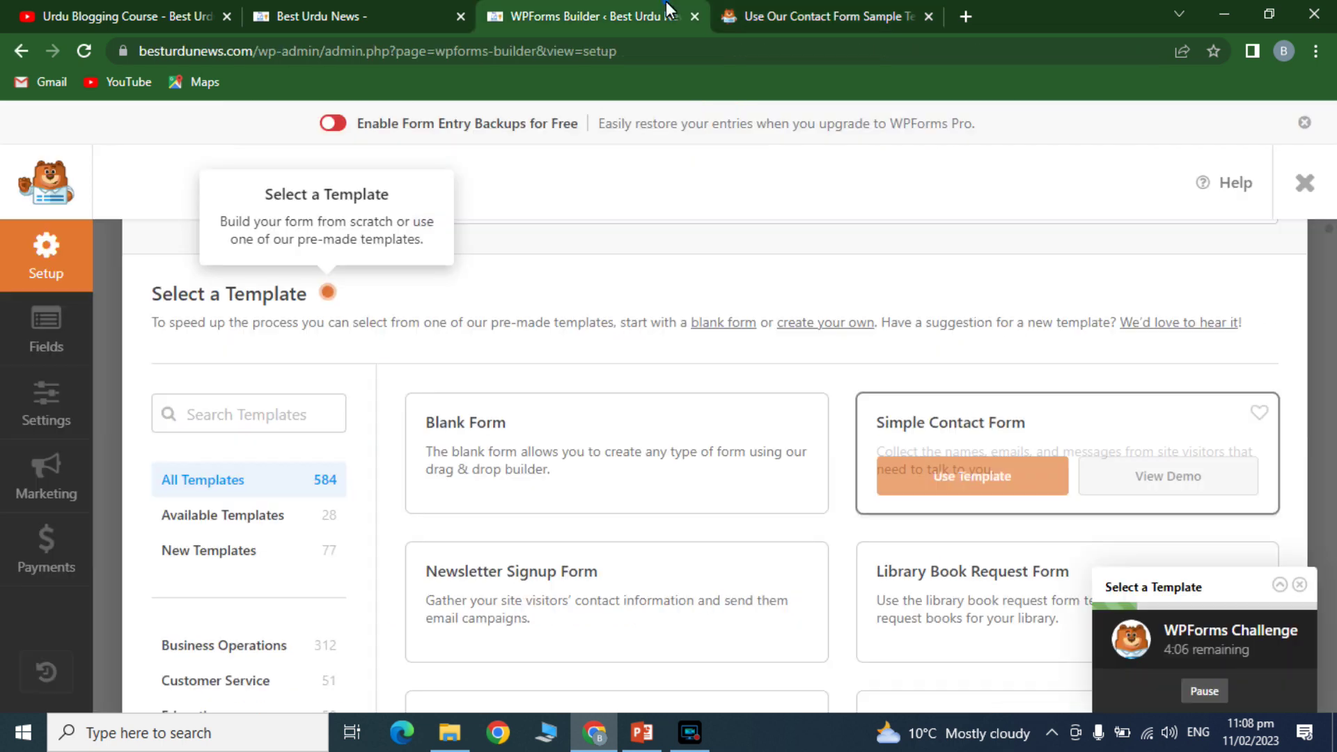
- Apply the Simple Contact Form template, dismissing the field and notification tips and the embed offer
{"action": "left_click", "coordinate": [960, 478]}
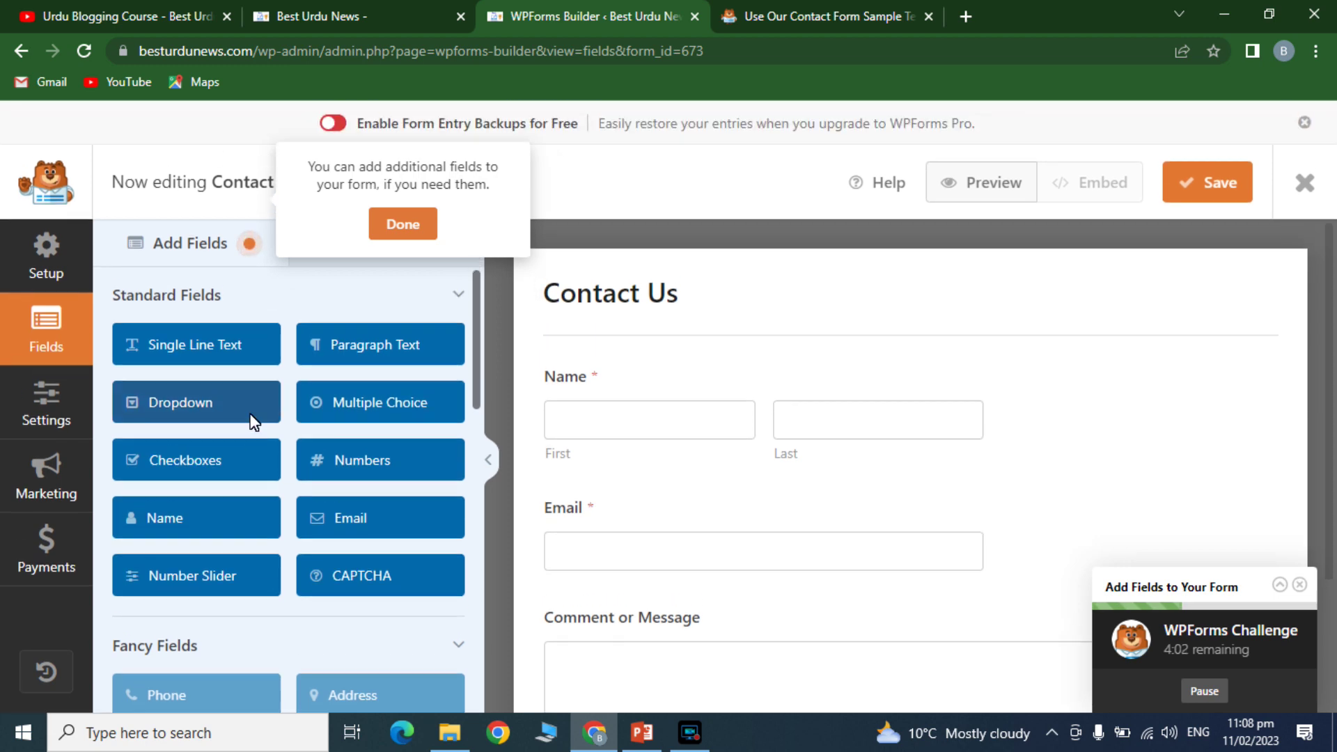
{"action": "left_click", "coordinate": [402, 234]}
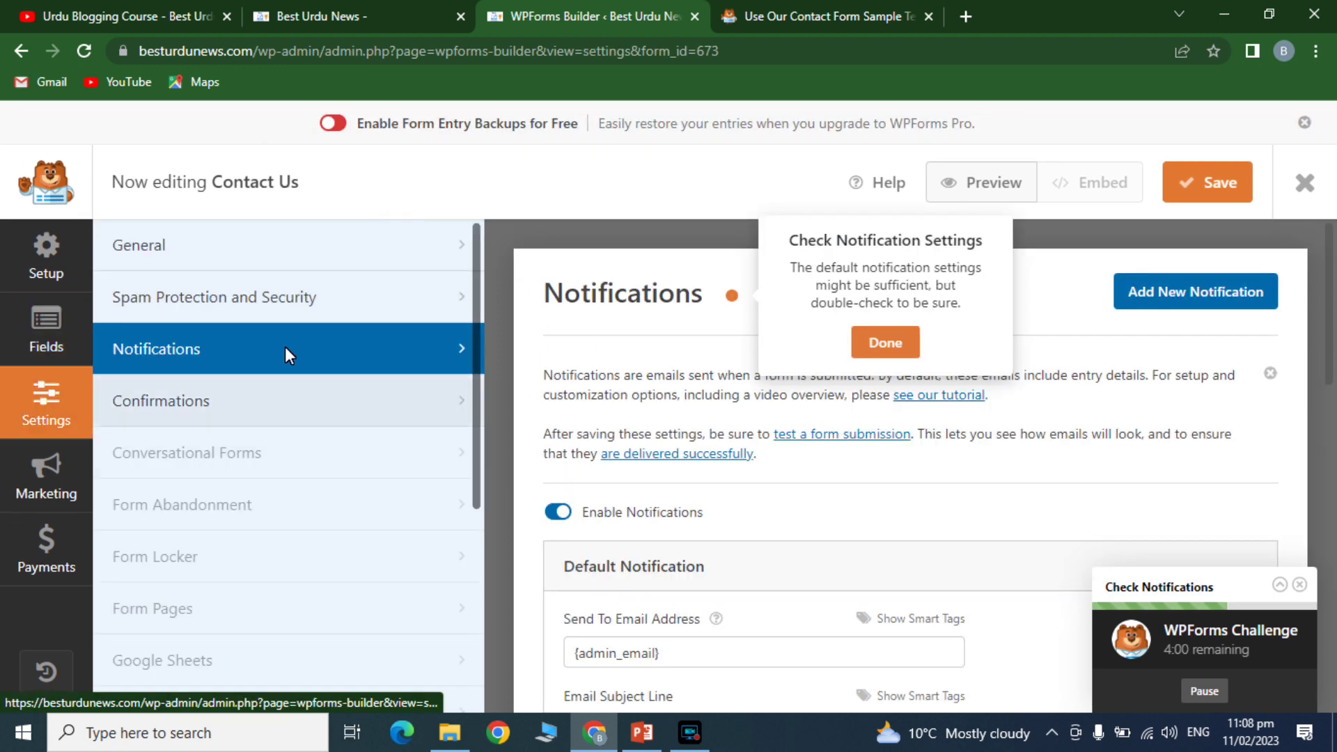
{"action": "left_click", "coordinate": [884, 343]}
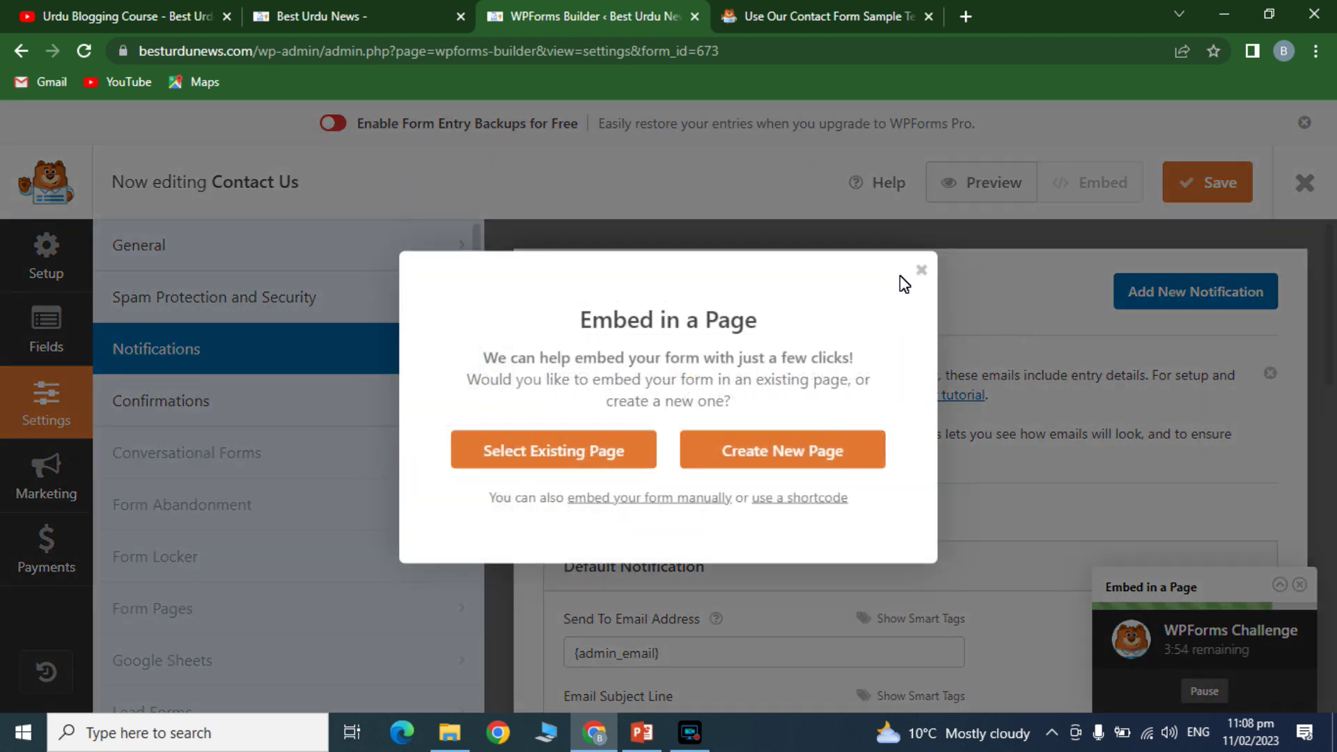
{"action": "left_click", "coordinate": [921, 269]}
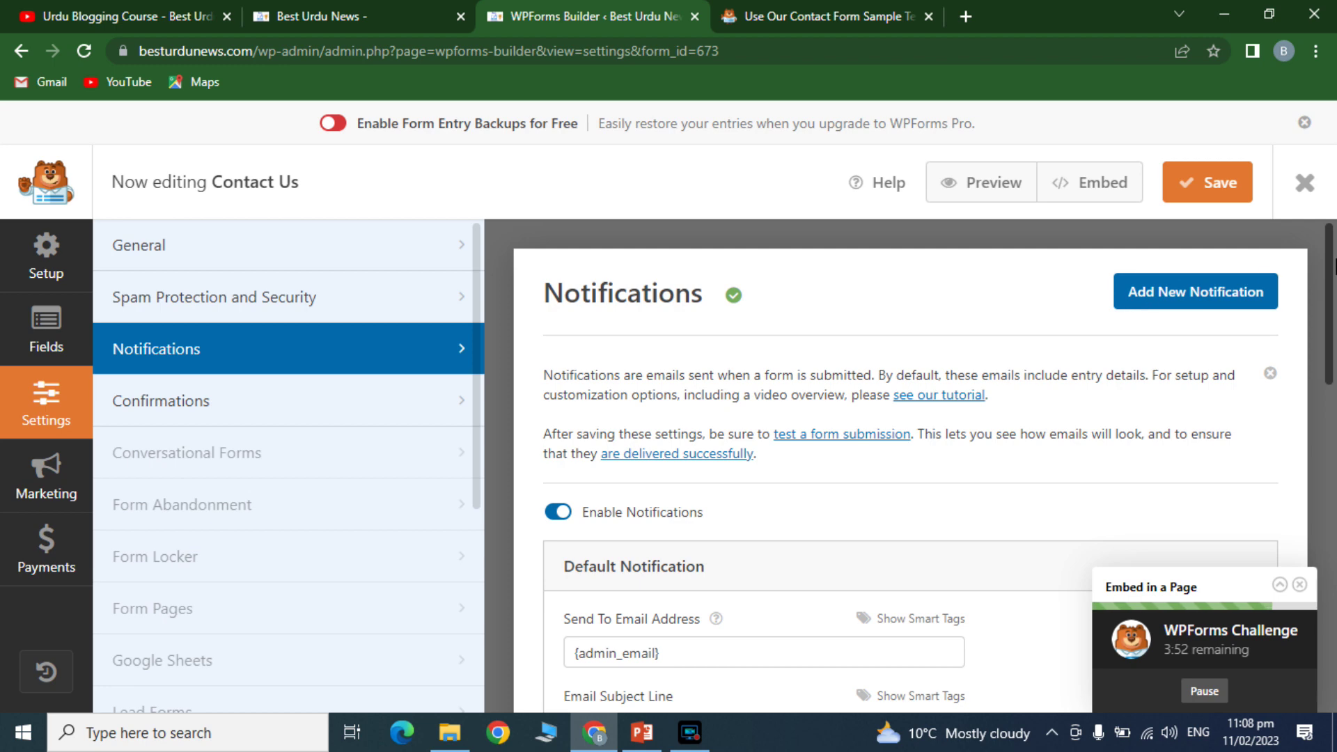
{"action": "left_click_drag", "start_coordinate": [1329, 272], "coordinate": [1330, 167]}
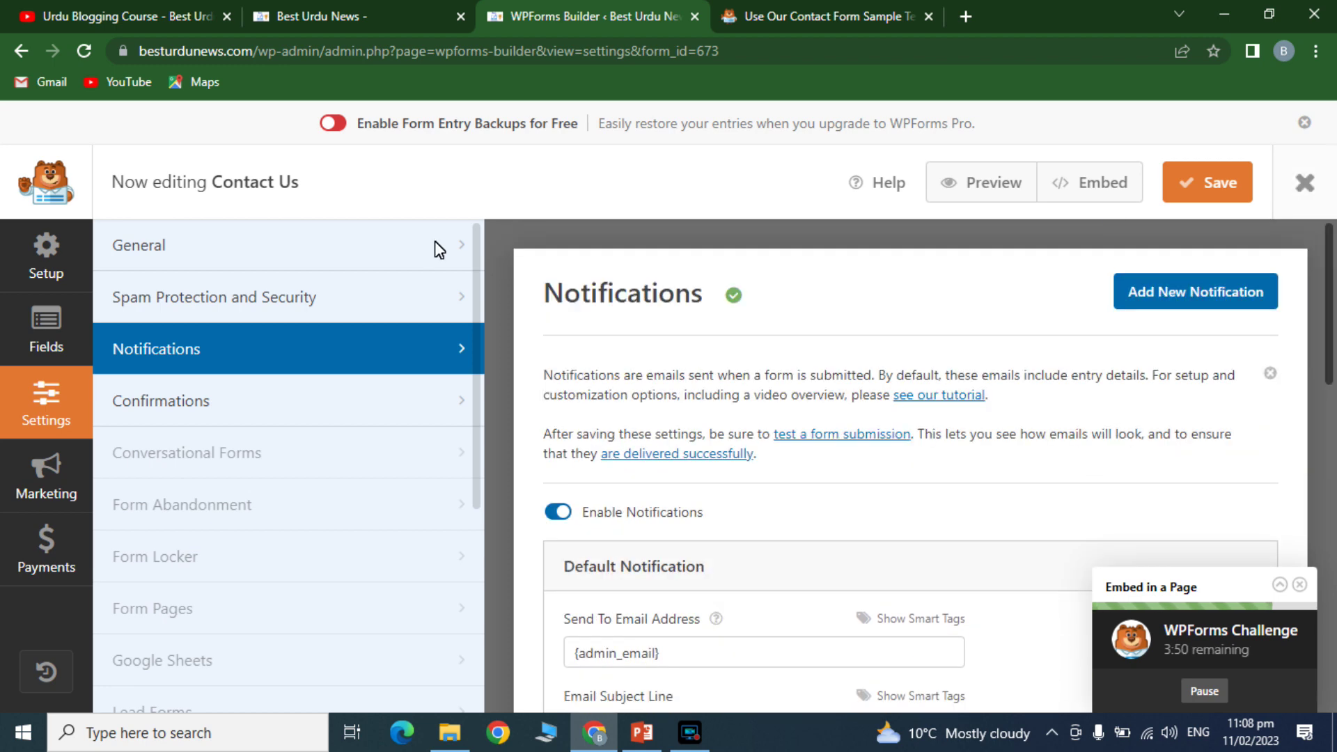
- Review the form's General settings and cancel the WPForms Challenge walkthrough
{"action": "left_click", "coordinate": [150, 248]}
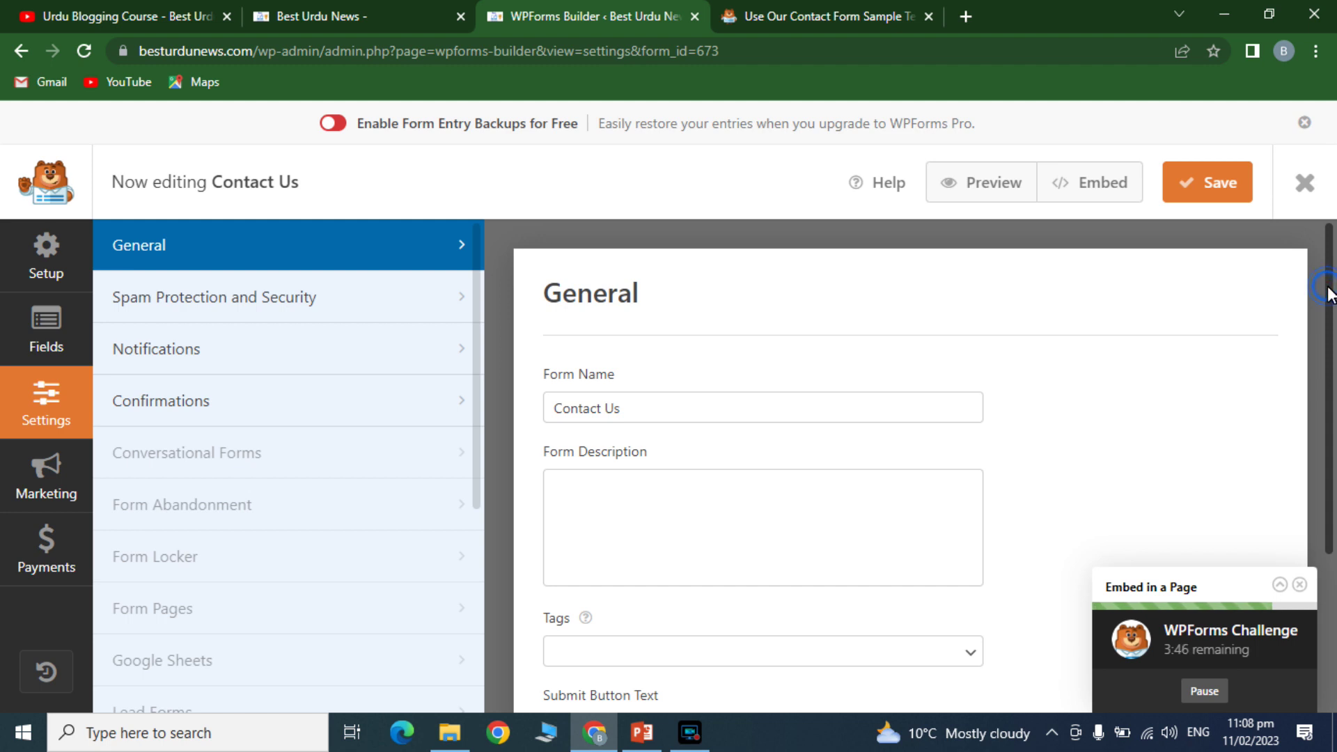
{"action": "left_click_drag", "start_coordinate": [1329, 291], "coordinate": [1326, 493]}
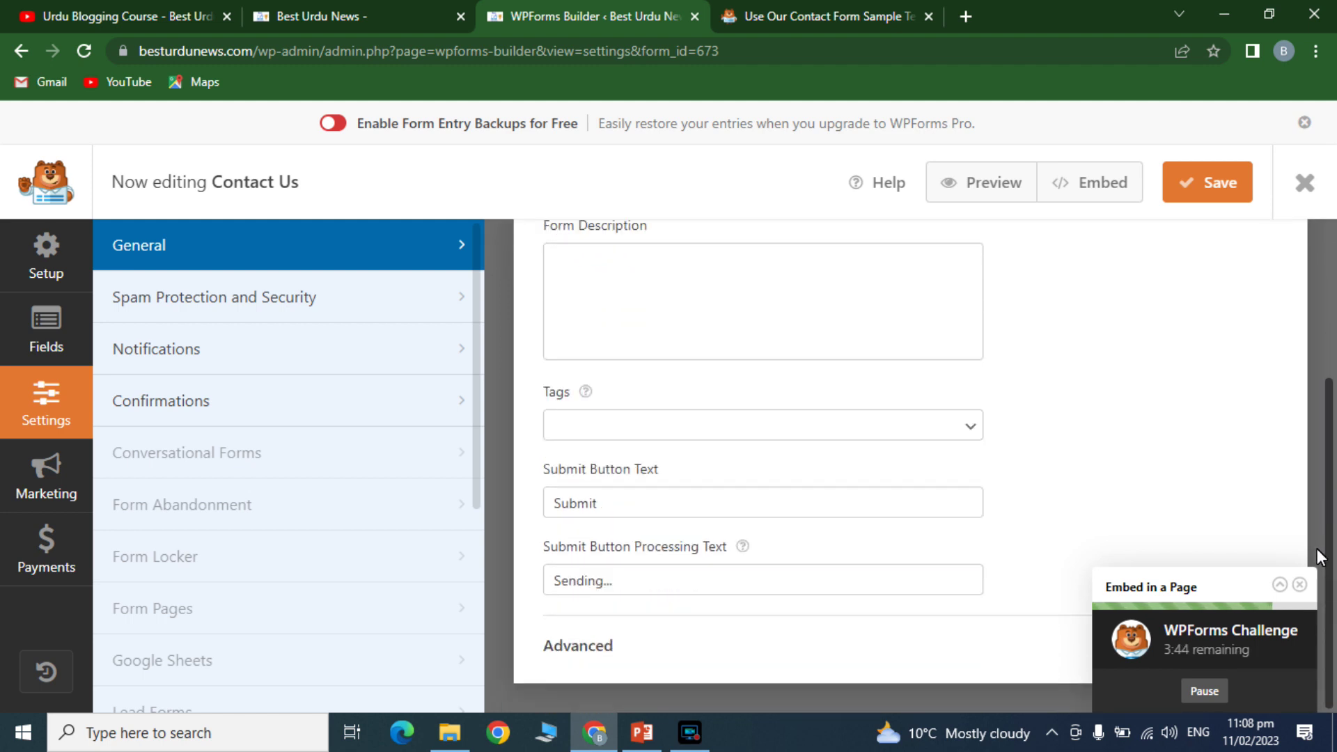
{"action": "left_click", "coordinate": [1301, 585]}
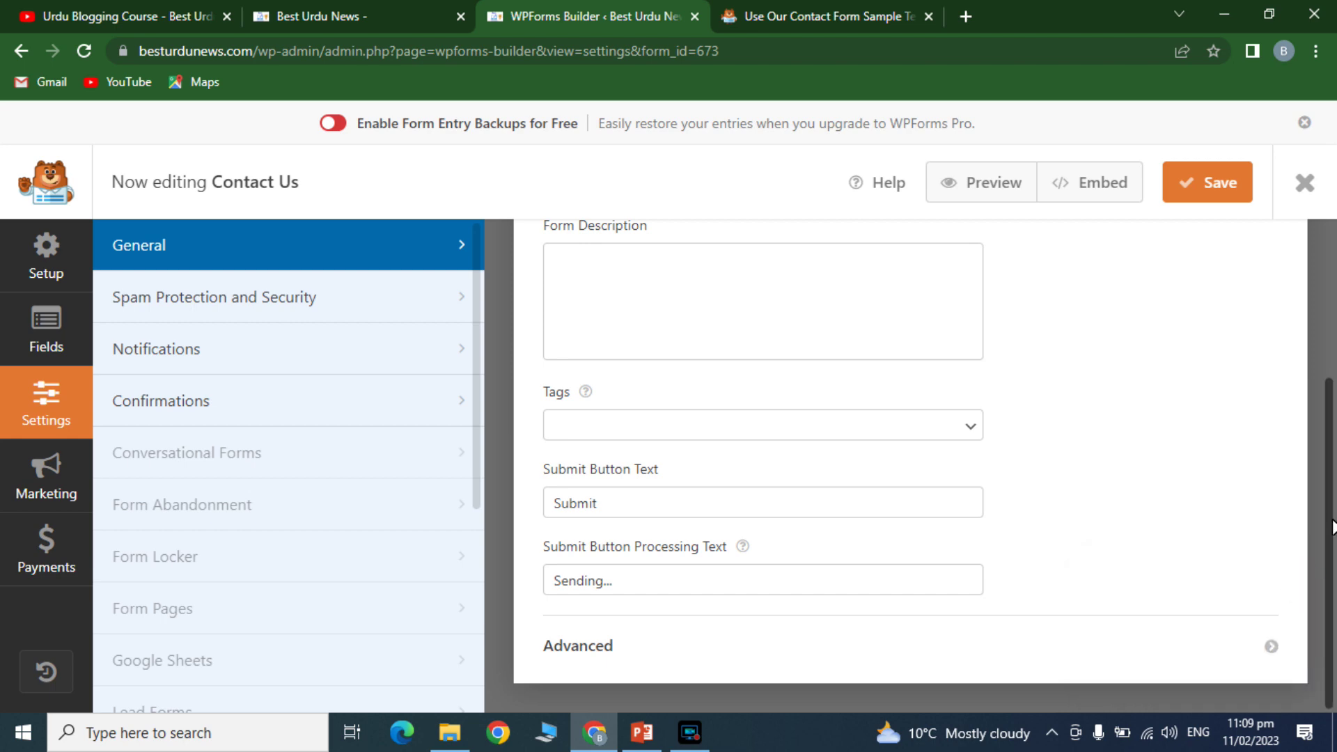
{"action": "left_click_drag", "start_coordinate": [1330, 528], "coordinate": [1315, 319]}
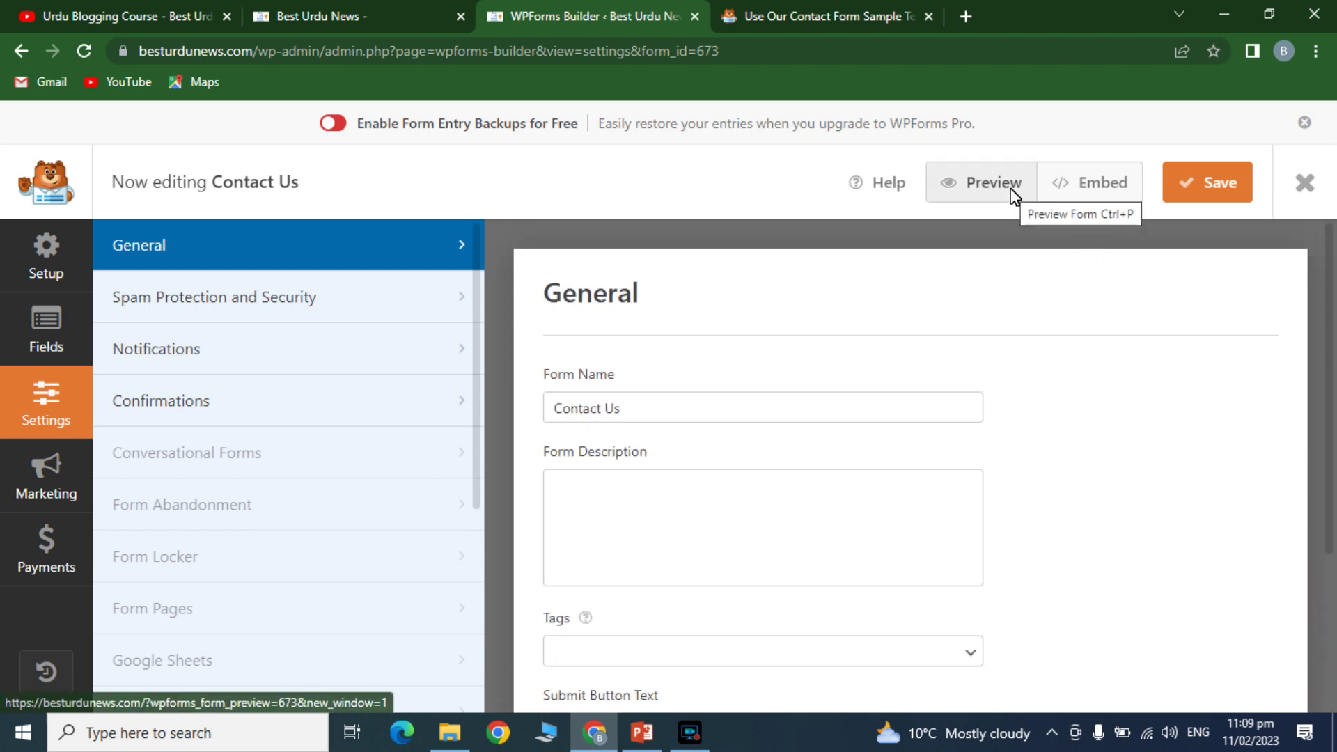
- Review spam protection, notification and confirmation settings, dismissing the PRO notice for extra confirmations
{"action": "left_click", "coordinate": [198, 290]}
{"action": "left_click", "coordinate": [174, 352]}
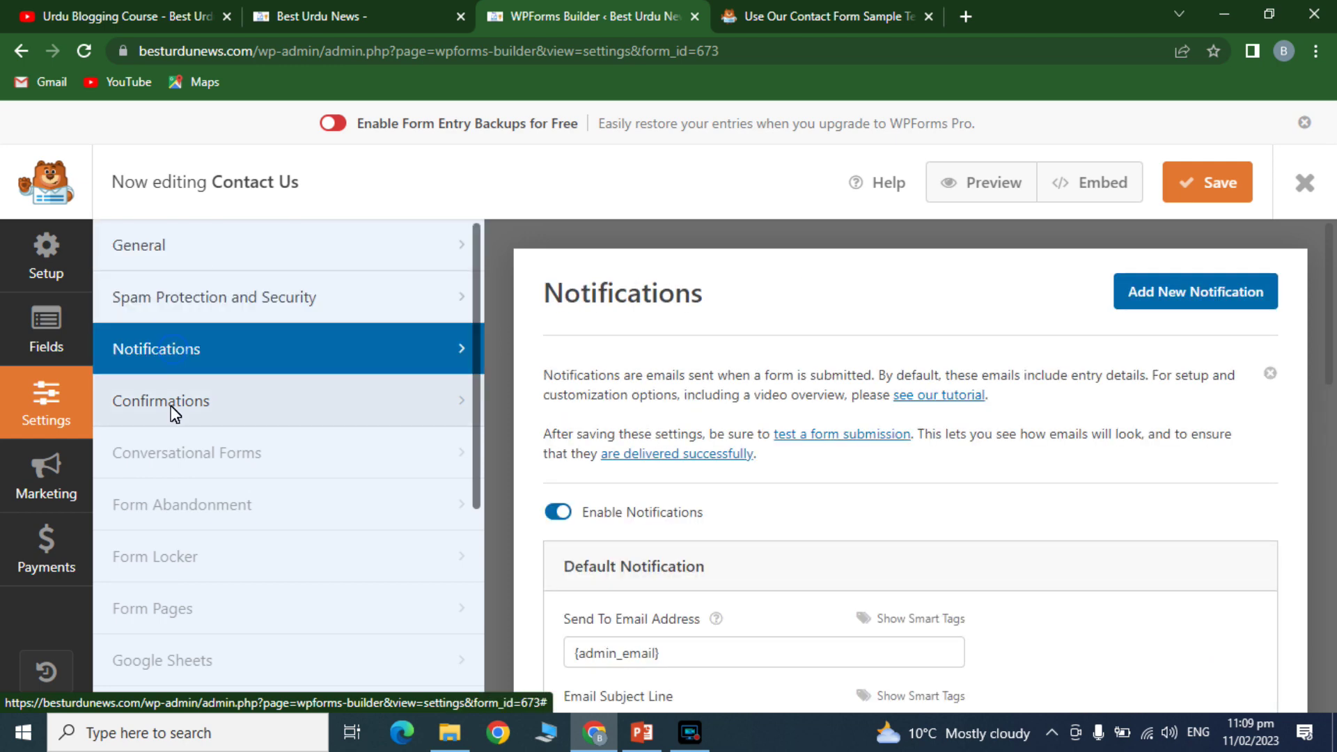
{"action": "left_click", "coordinate": [171, 409]}
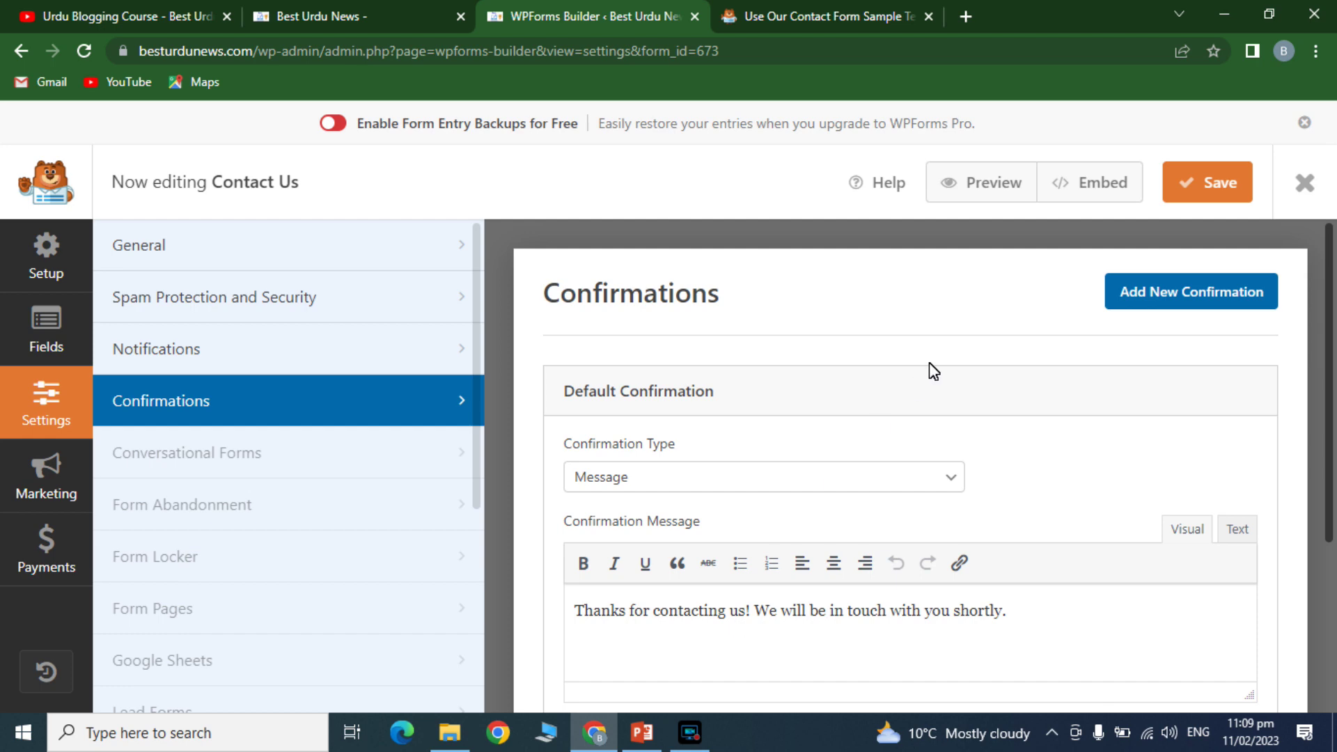
{"action": "left_click", "coordinate": [1151, 294]}
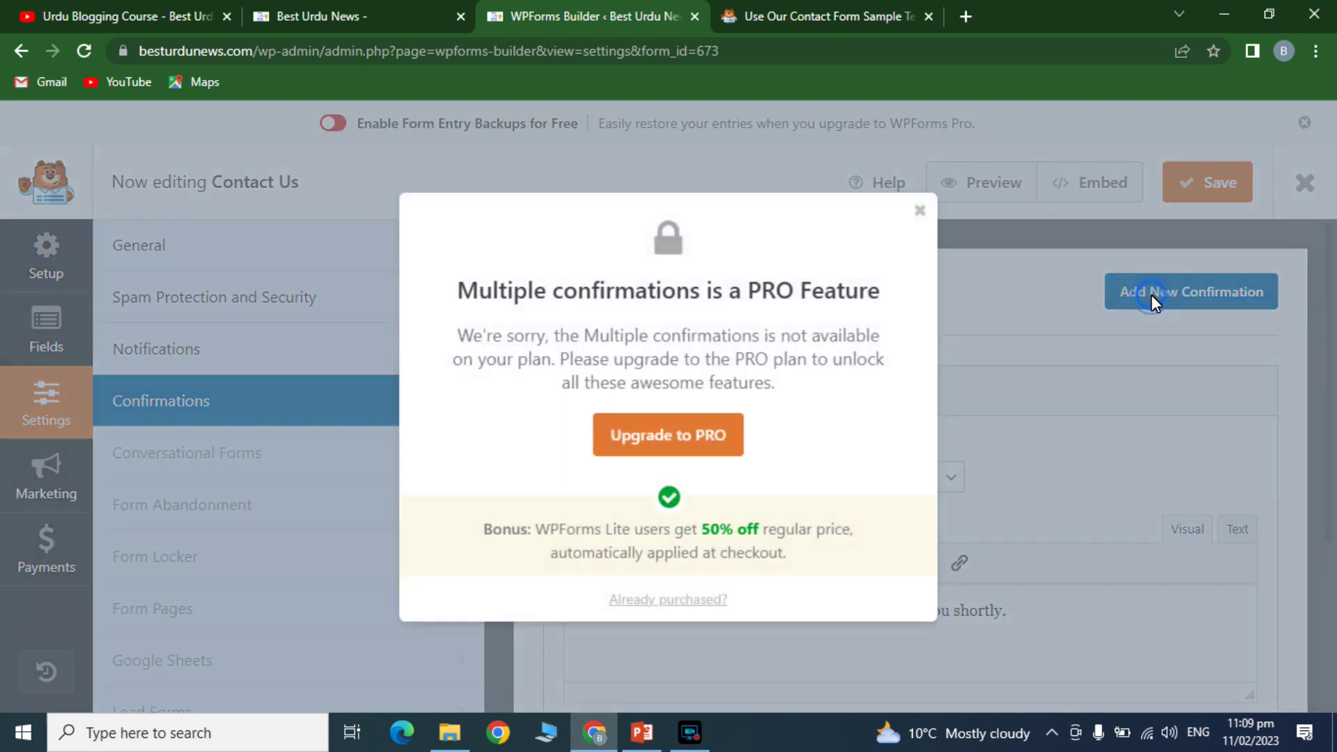
{"action": "left_click", "coordinate": [918, 213]}
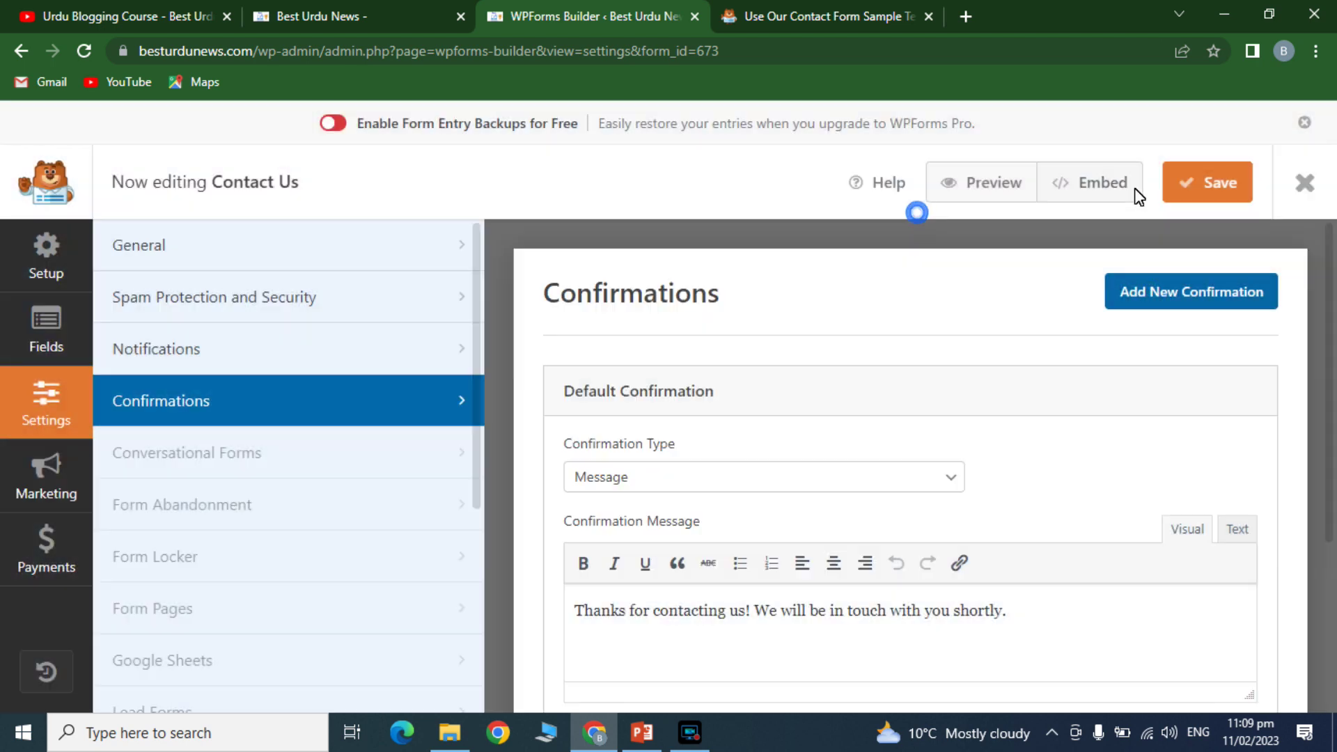
- Save the Contact Us form and bring up the Embed in a Page dialog
{"action": "left_click", "coordinate": [1193, 183]}
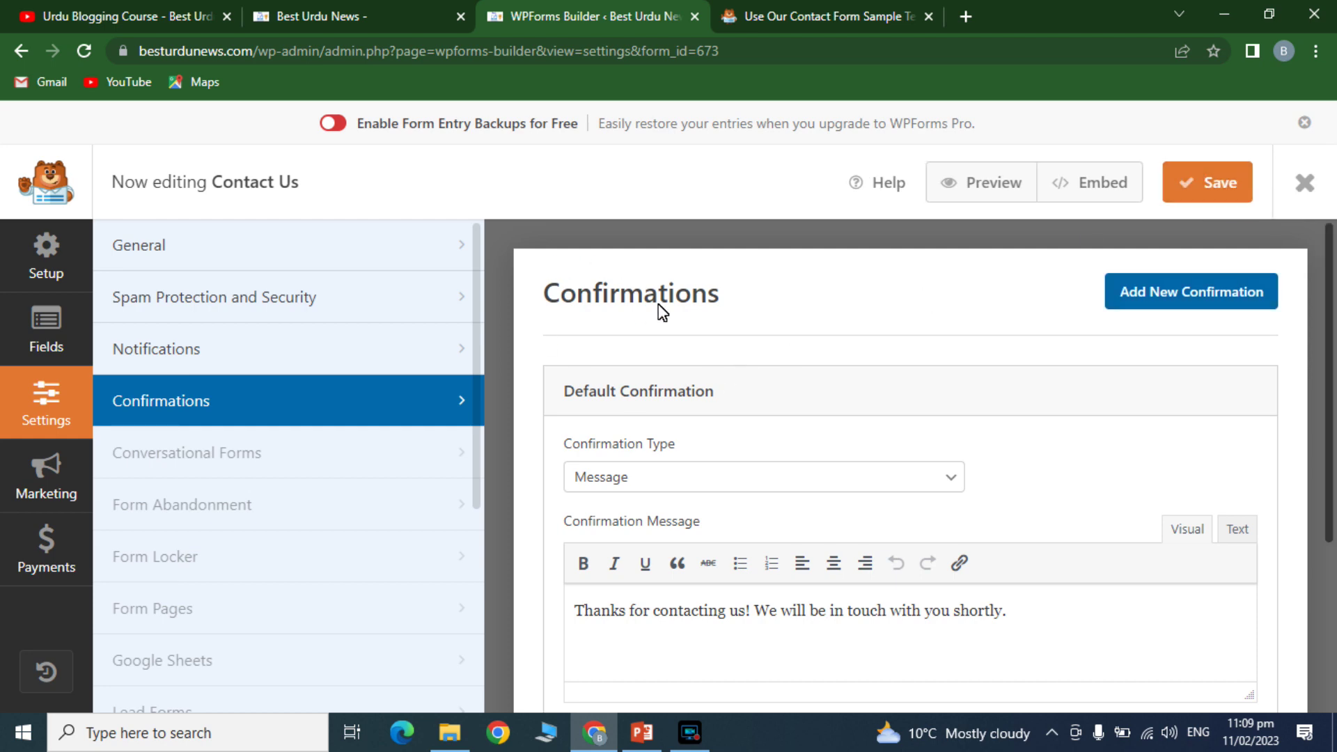
{"action": "scroll", "coordinate": [1316, 507], "scroll_direction": "down", "scroll_amount": 3}
{"action": "scroll", "coordinate": [1316, 507], "scroll_direction": "up", "scroll_amount": 3}
{"action": "left_click", "coordinate": [1214, 185]}
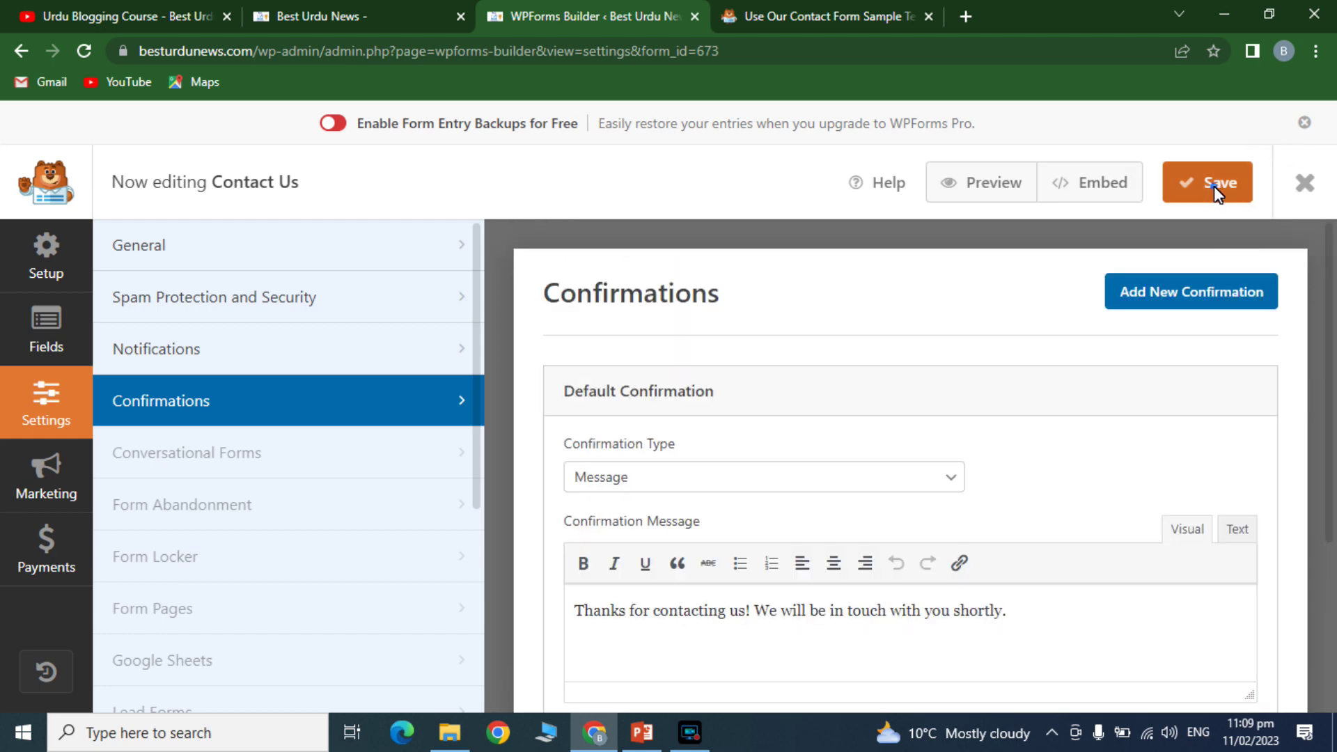
{"action": "left_click", "coordinate": [1085, 193]}
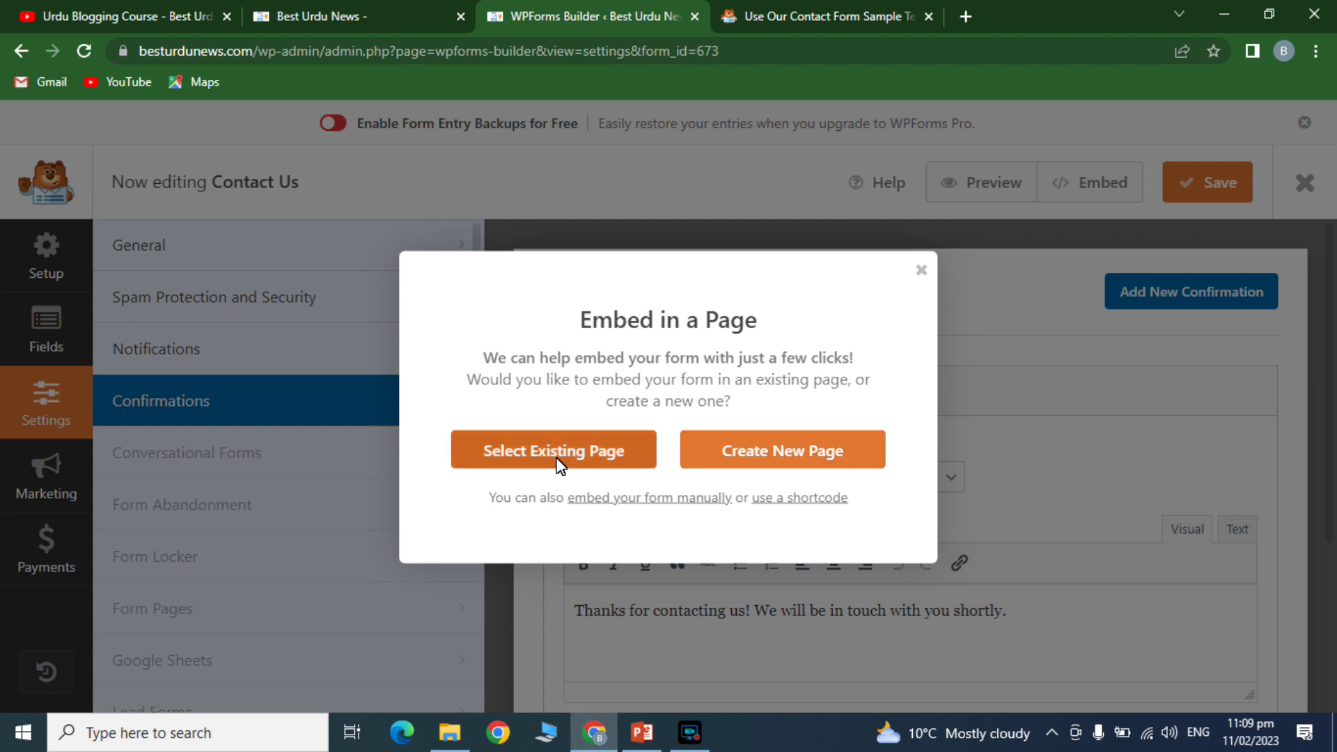
- Create and publish a new page named Contact Us containing the form
{"action": "left_click", "coordinate": [746, 460]}
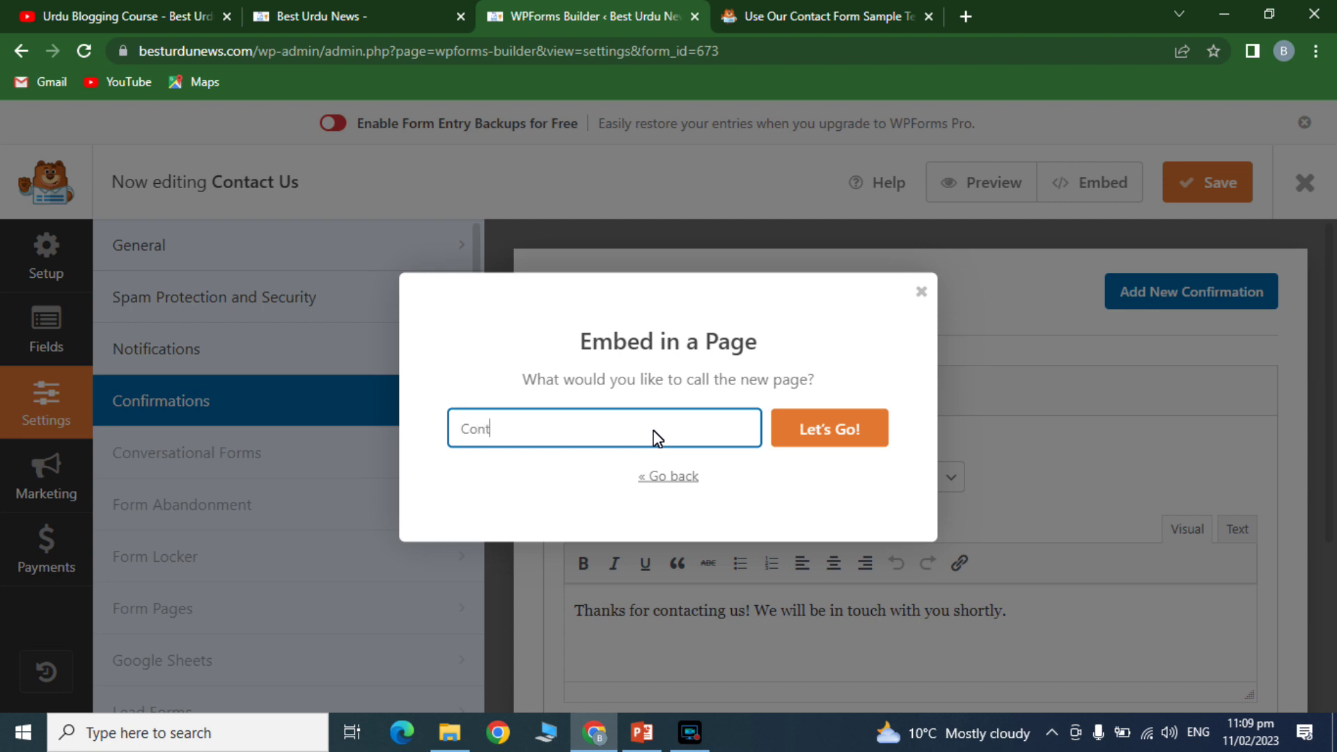
{"action": "left_click", "coordinate": [813, 421]}
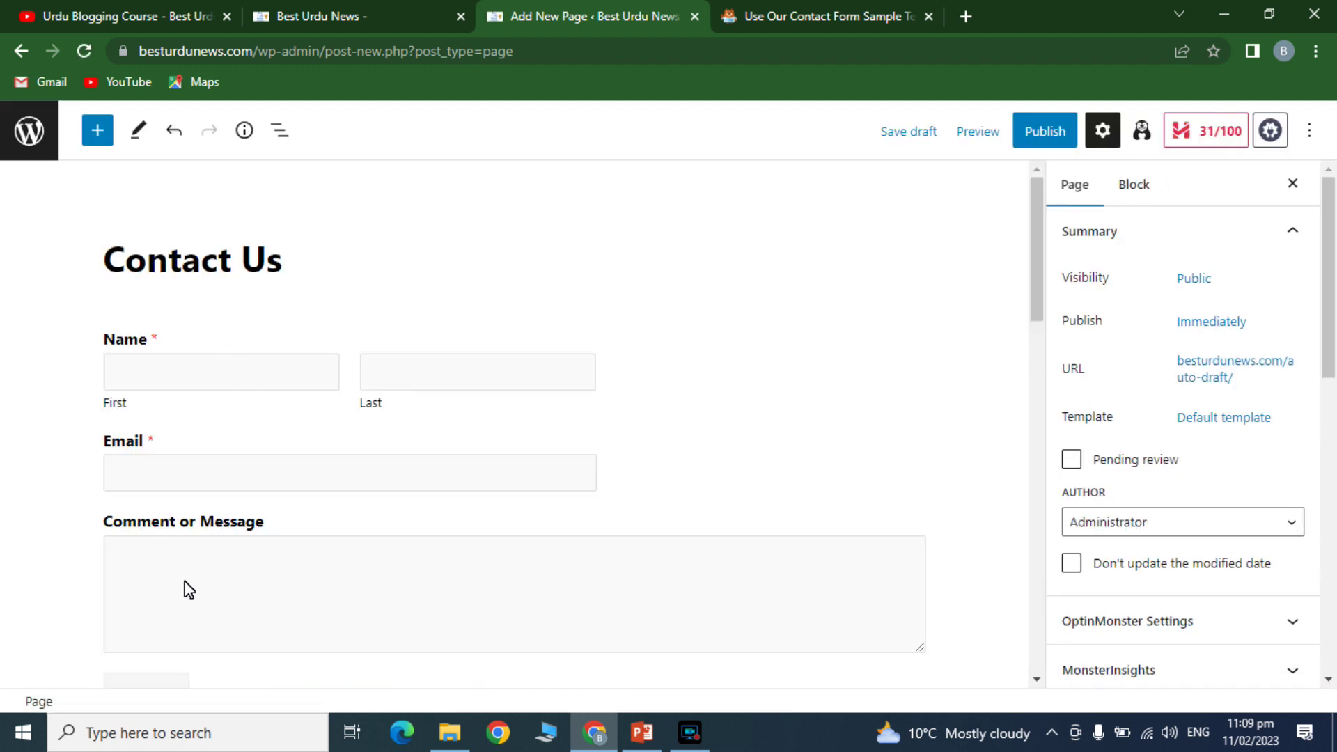
{"action": "left_click_drag", "start_coordinate": [1035, 252], "coordinate": [1050, 230]}
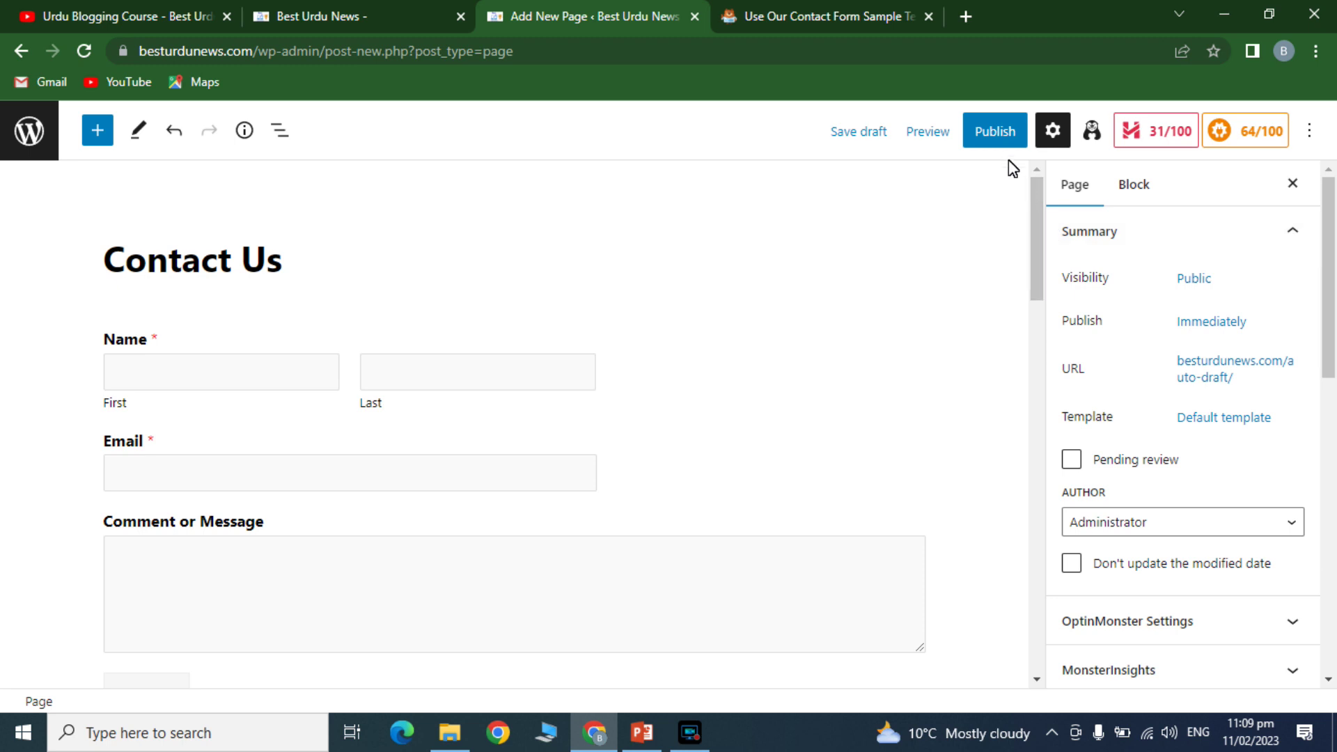
{"action": "left_click", "coordinate": [997, 132]}
{"action": "left_click", "coordinate": [1096, 135]}
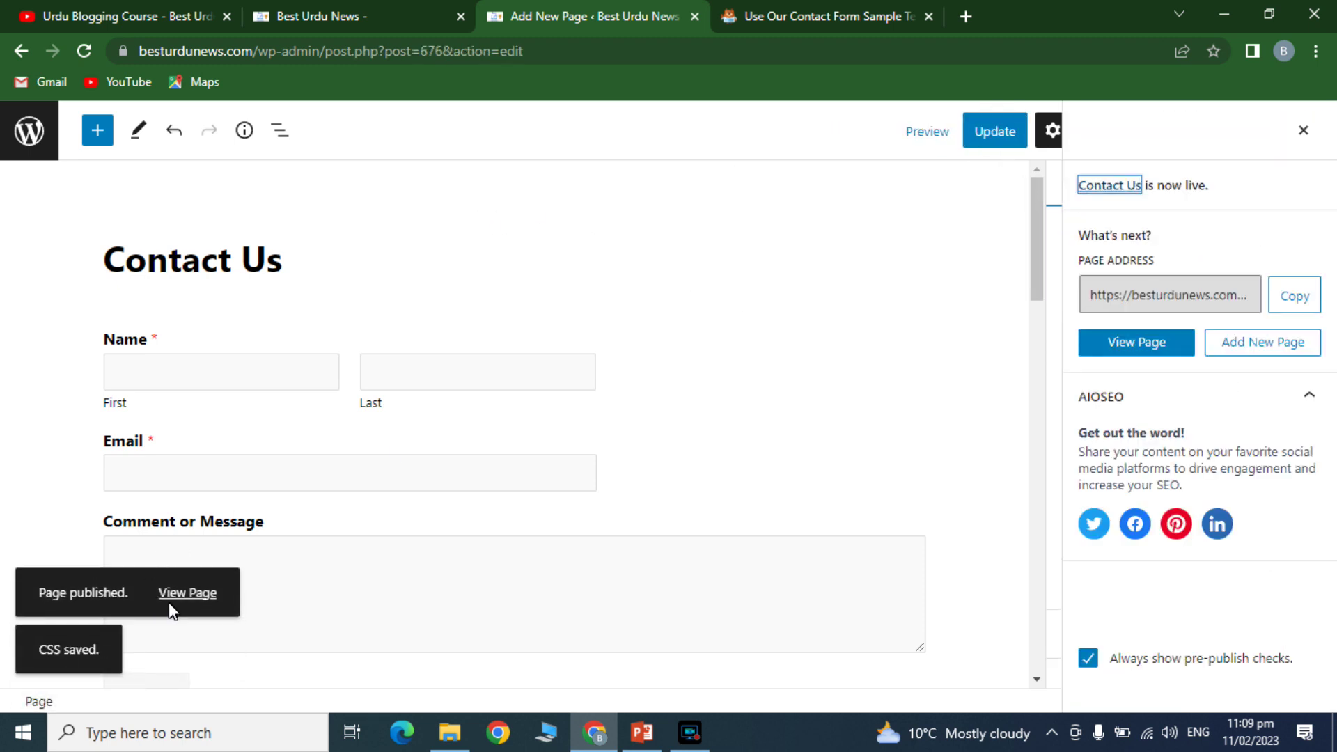
- Open the published Contact Us page live in a new tab
{"action": "right_click", "coordinate": [185, 600]}
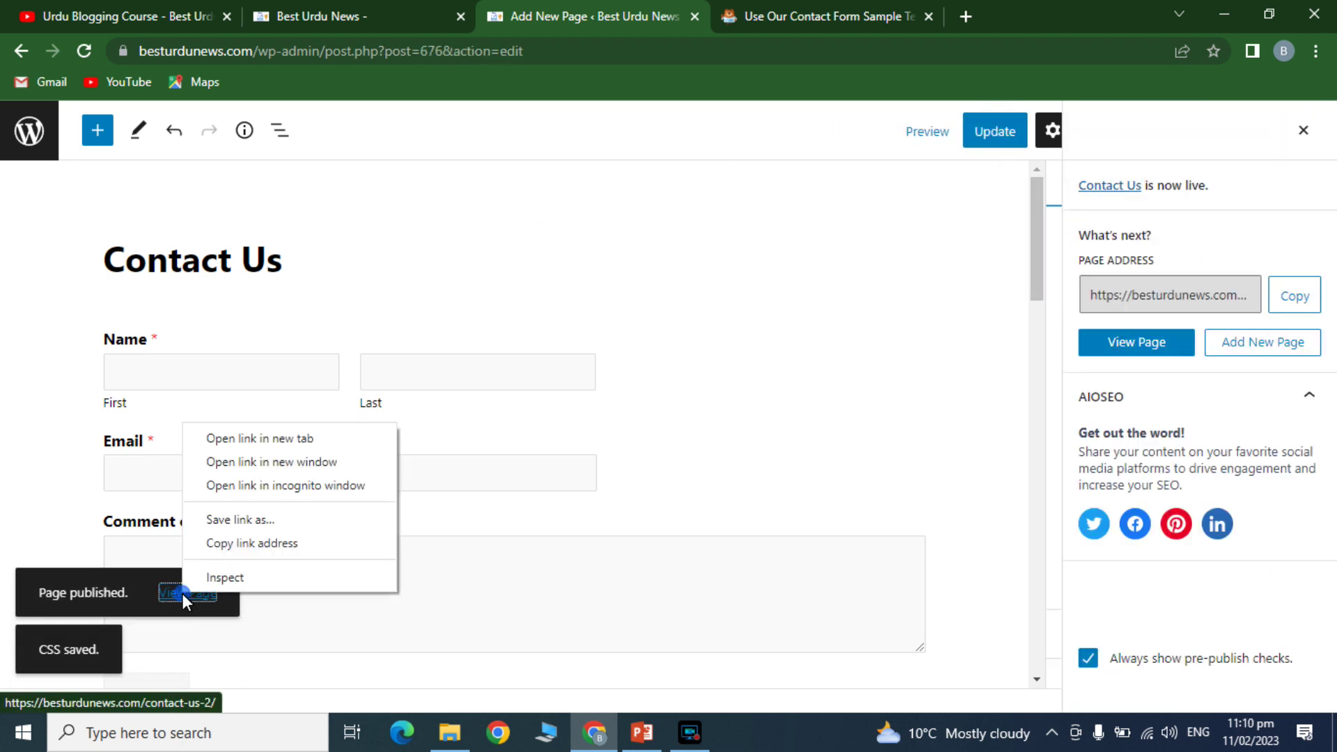
{"action": "left_click", "coordinate": [229, 431]}
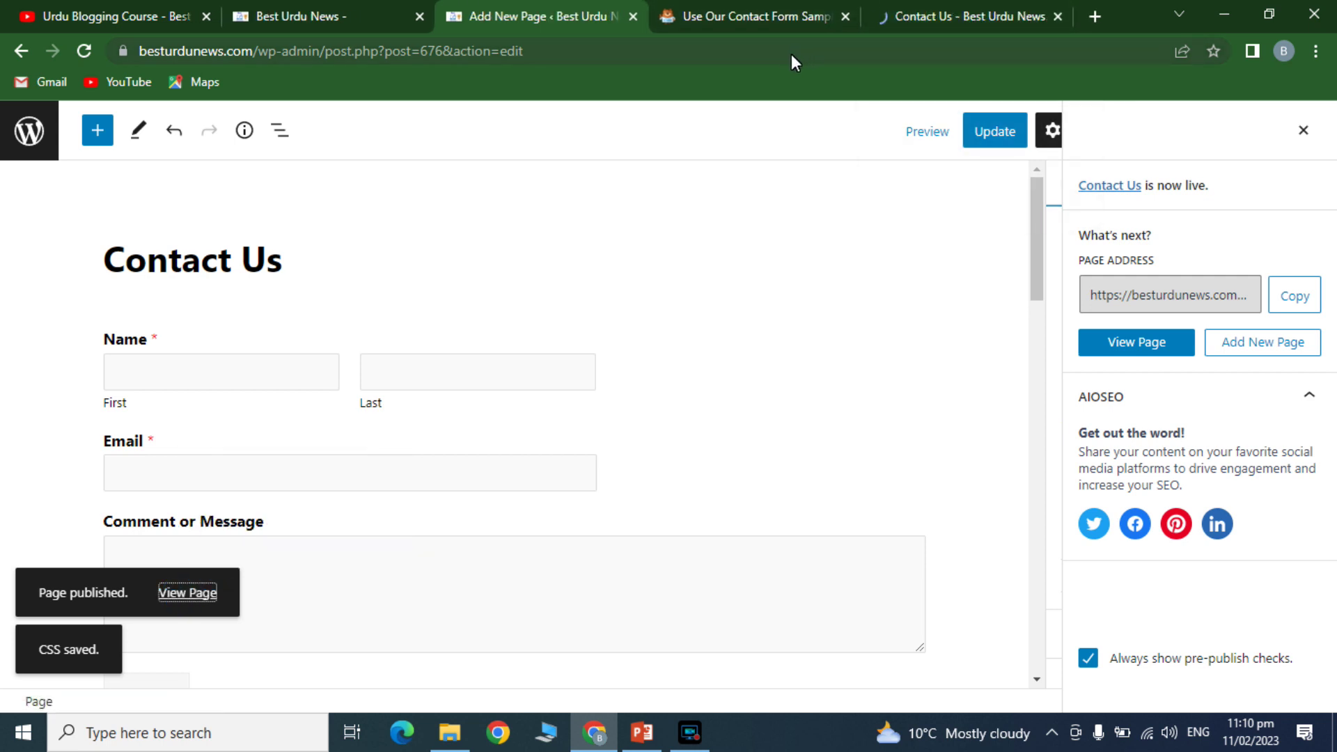
{"action": "left_click", "coordinate": [886, 8]}
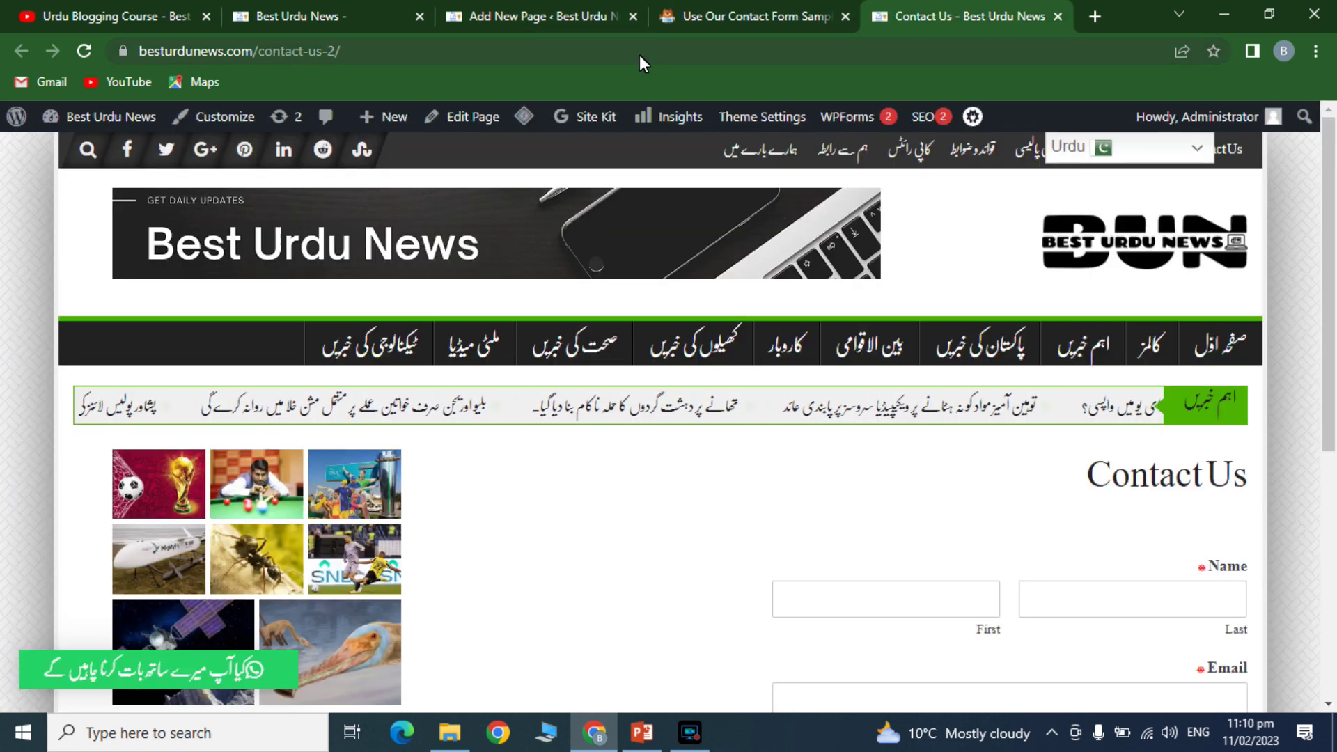
- Check the live Contact Us page's address and the home page, then return to the admin Pages list
{"action": "left_click", "coordinate": [636, 51]}
{"action": "left_click", "coordinate": [348, 16]}
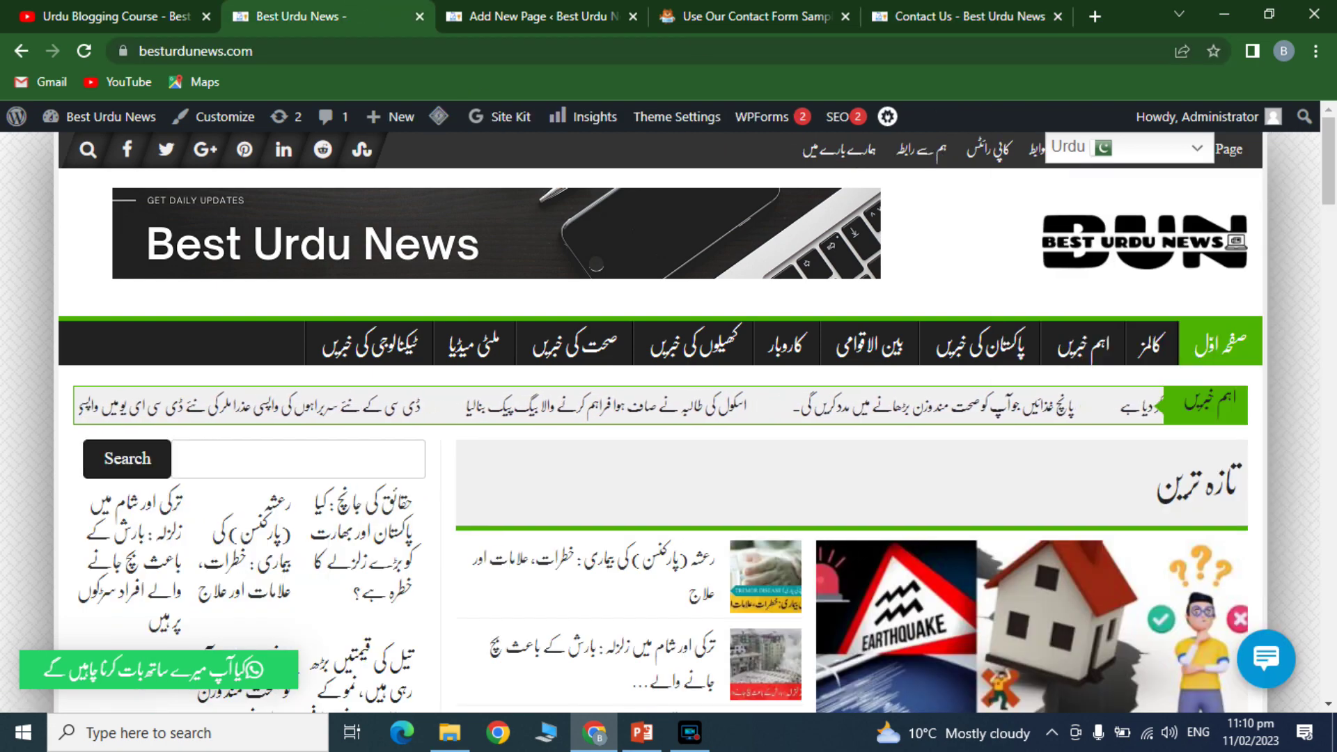
{"action": "left_click", "coordinate": [581, 13]}
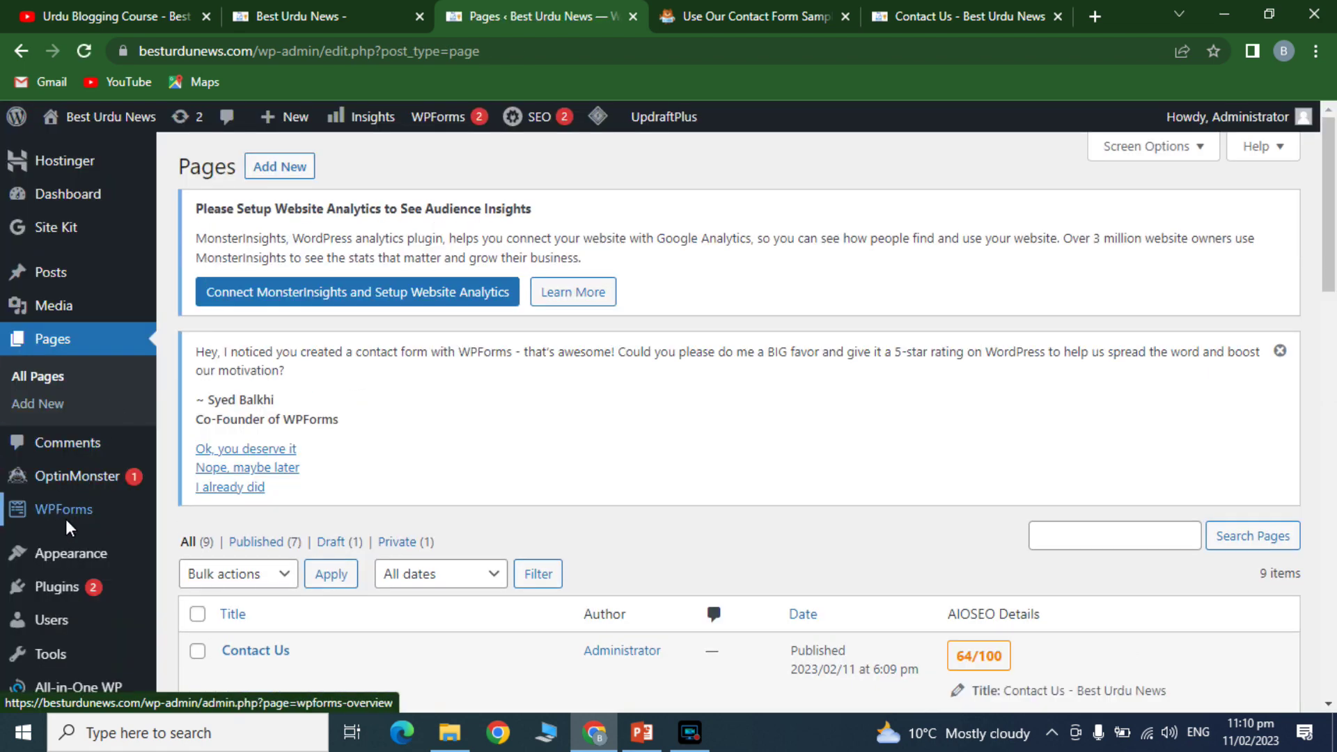
- Go to Appearance > Menus and load the Network menu for editing
{"action": "mouse_move", "coordinate": [64, 556]}
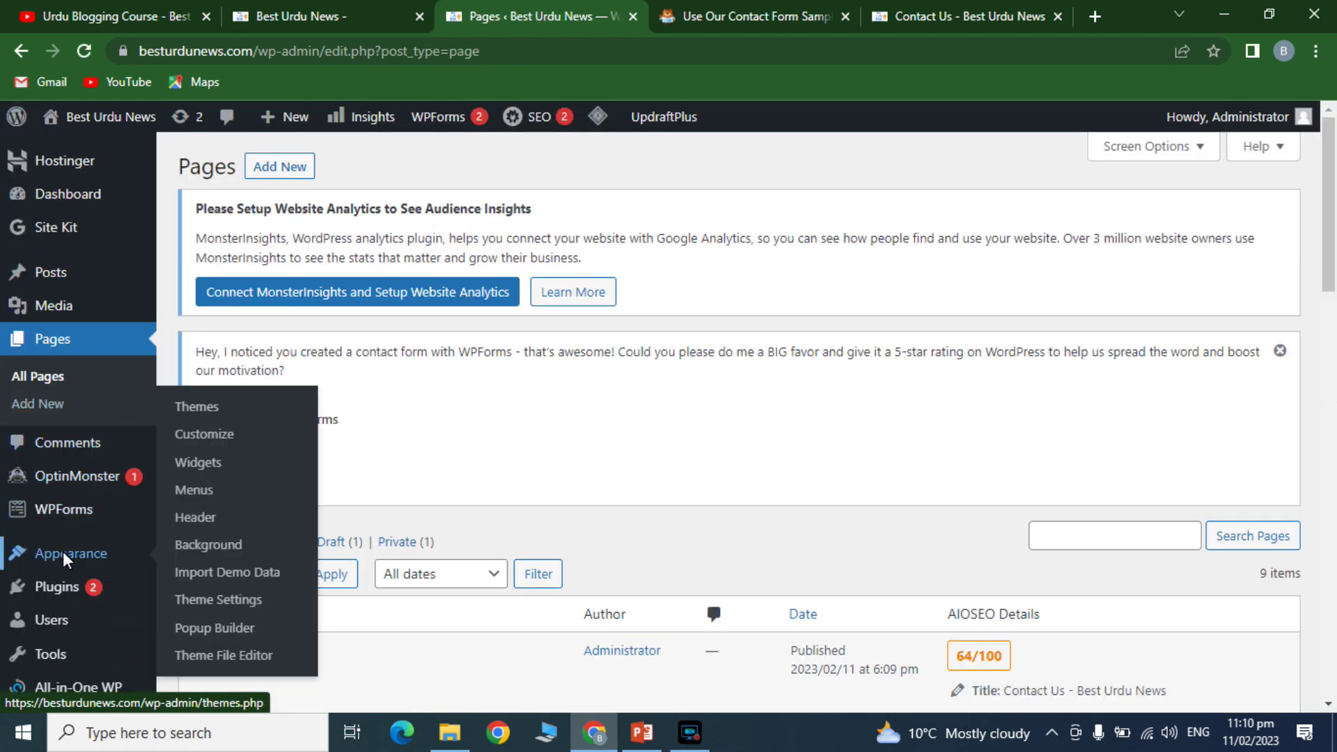
{"action": "left_click", "coordinate": [192, 486]}
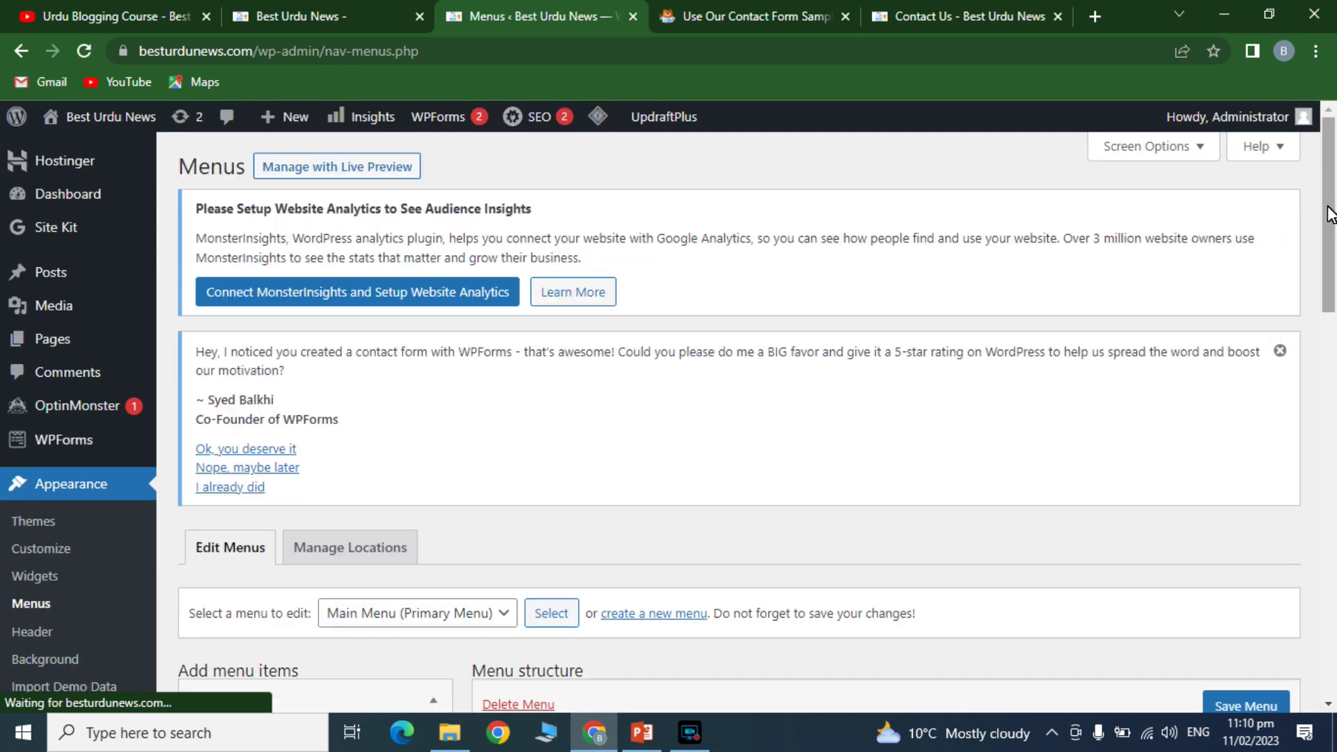
{"action": "left_click_drag", "start_coordinate": [1330, 229], "coordinate": [1325, 339]}
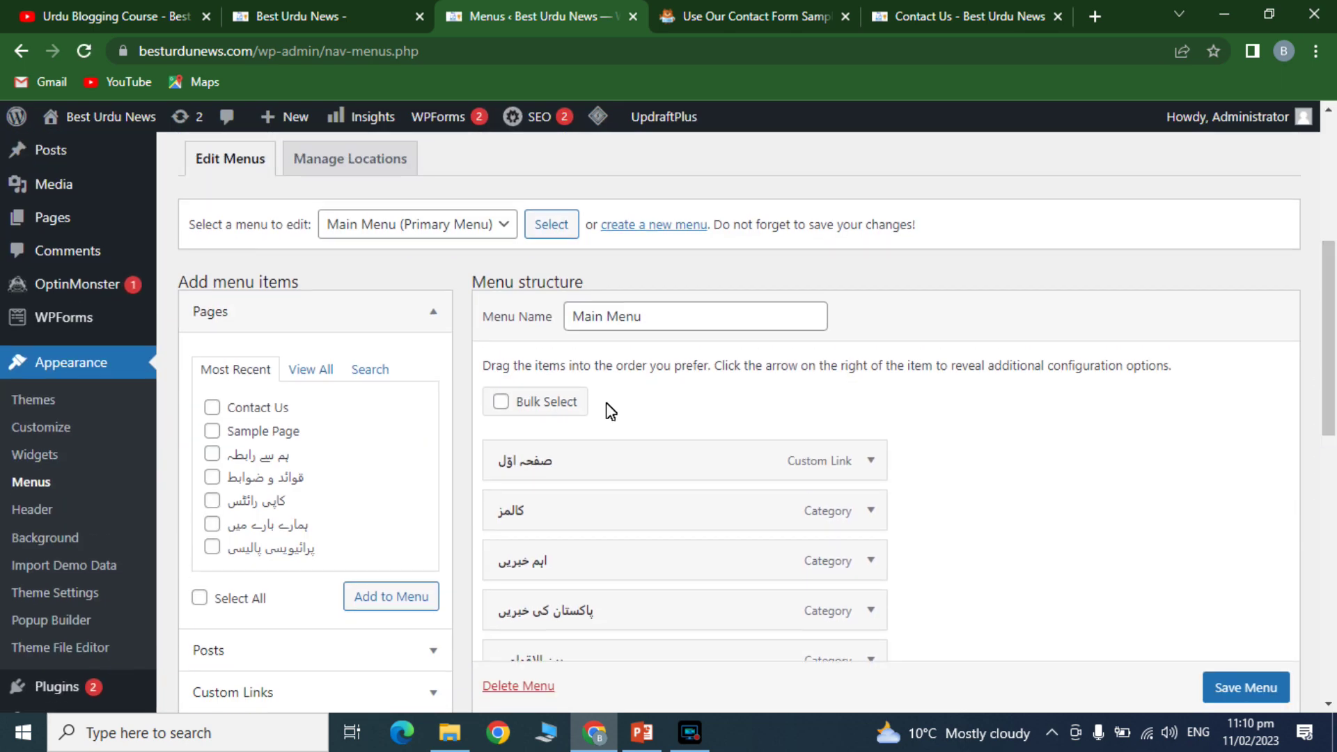
{"action": "left_click", "coordinate": [469, 226]}
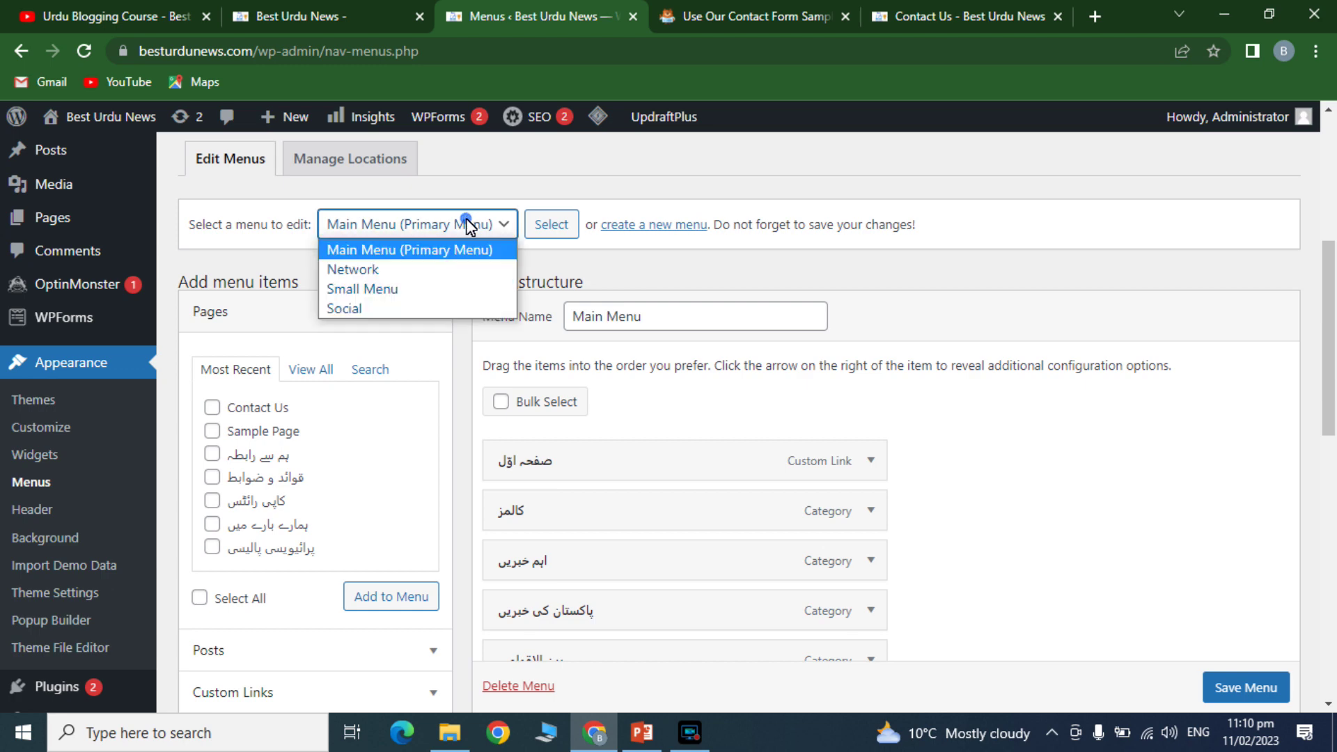
{"action": "left_click", "coordinate": [377, 269]}
{"action": "left_click", "coordinate": [548, 226]}
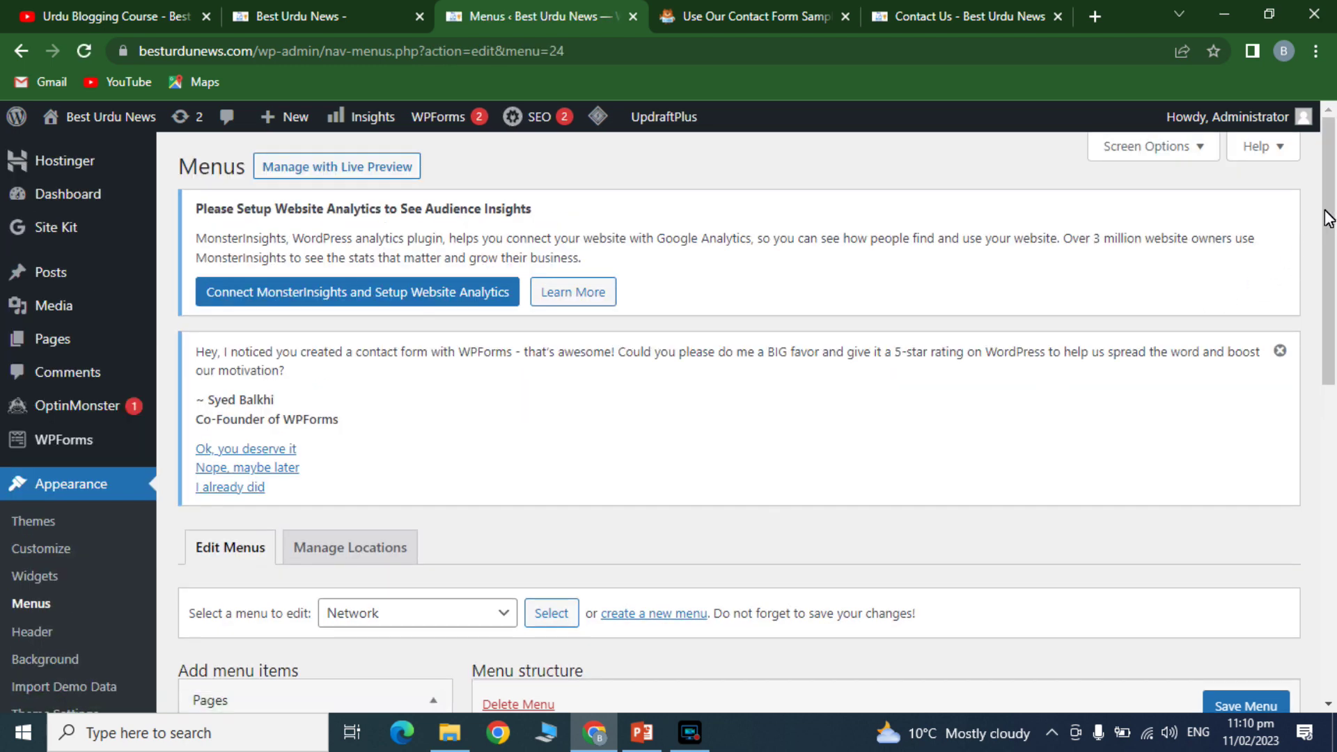
- Switch the menu being edited to the Small Menu
{"action": "mouse_move", "coordinate": [1327, 212]}
{"action": "left_mouse_down"}
{"action": "mouse_move", "coordinate": [1328, 461]}
{"action": "mouse_move", "coordinate": [1327, 223]}
{"action": "left_mouse_up"}
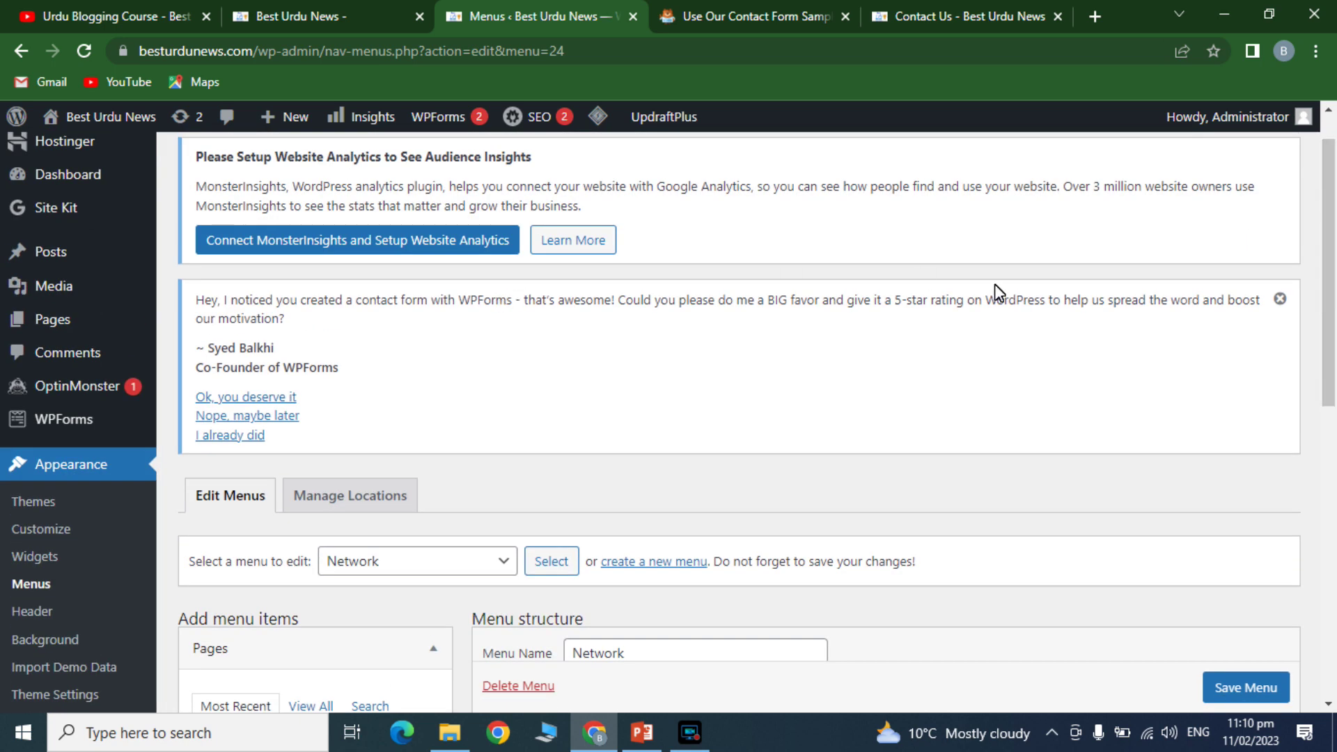
{"action": "left_click", "coordinate": [413, 567]}
{"action": "left_click", "coordinate": [353, 626]}
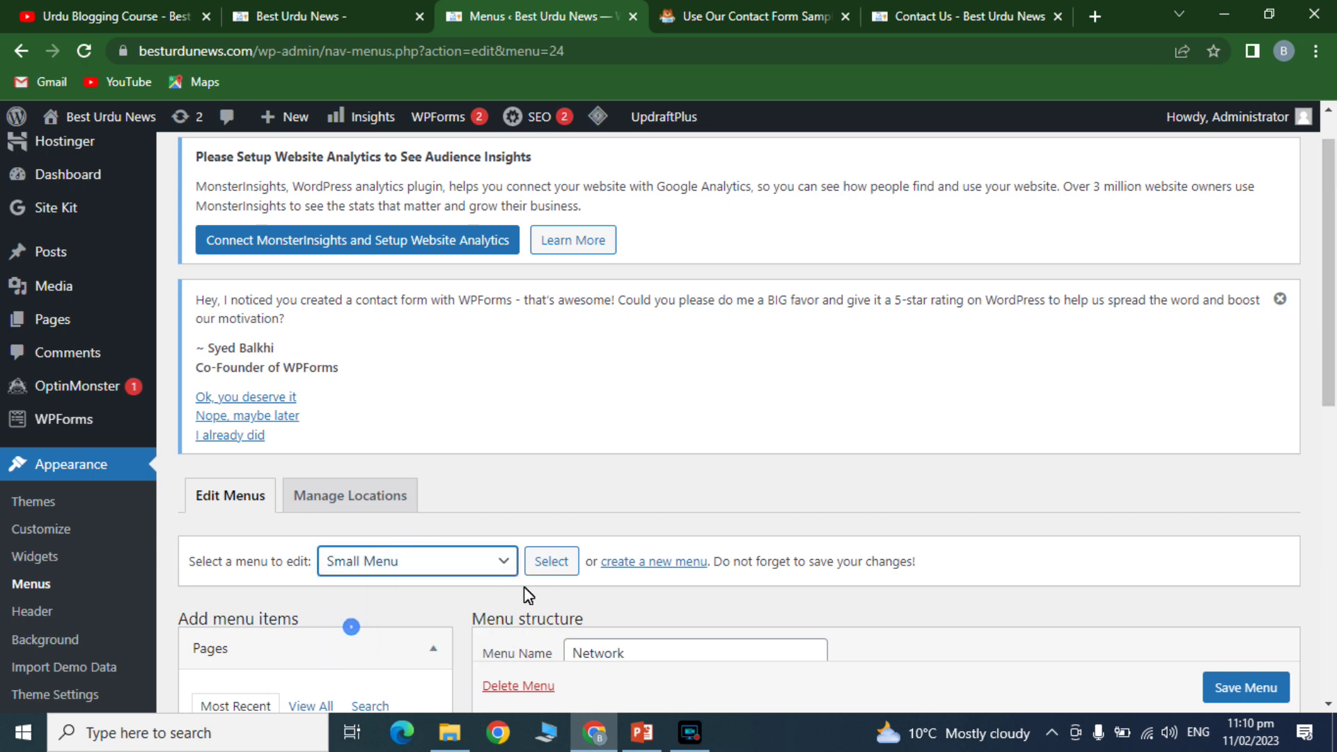
{"action": "left_click", "coordinate": [550, 561]}
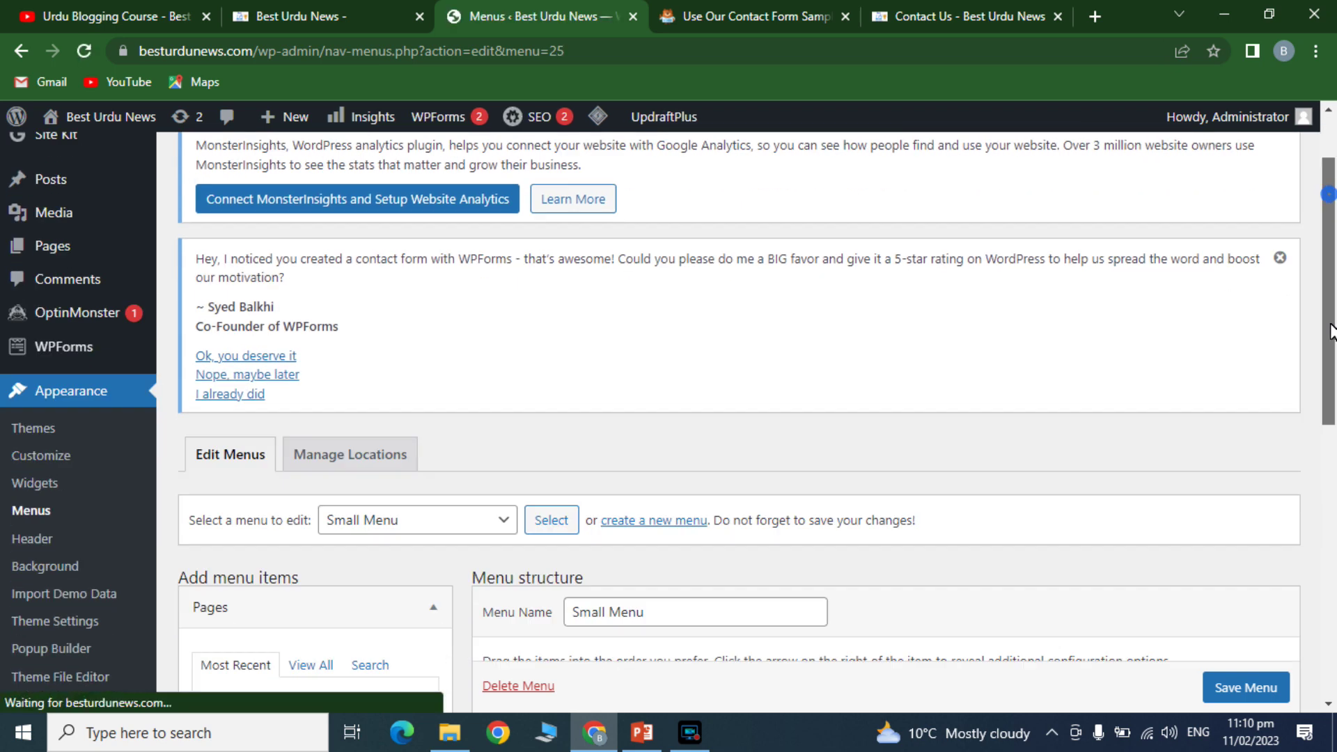
- Remove the existing ہم سے رابطہ item from the Small Menu
{"action": "scroll", "coordinate": [1330, 331], "scroll_direction": "down", "scroll_amount": 7}
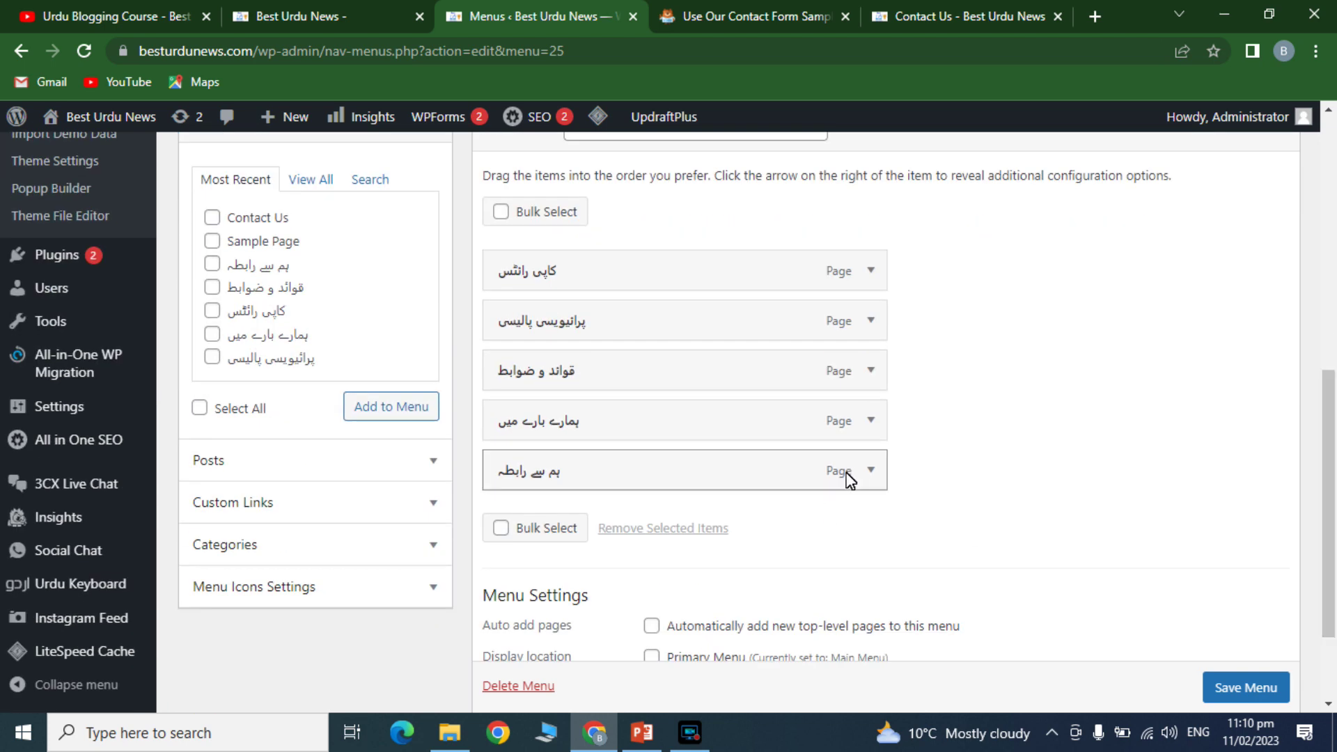
{"action": "left_click", "coordinate": [872, 471]}
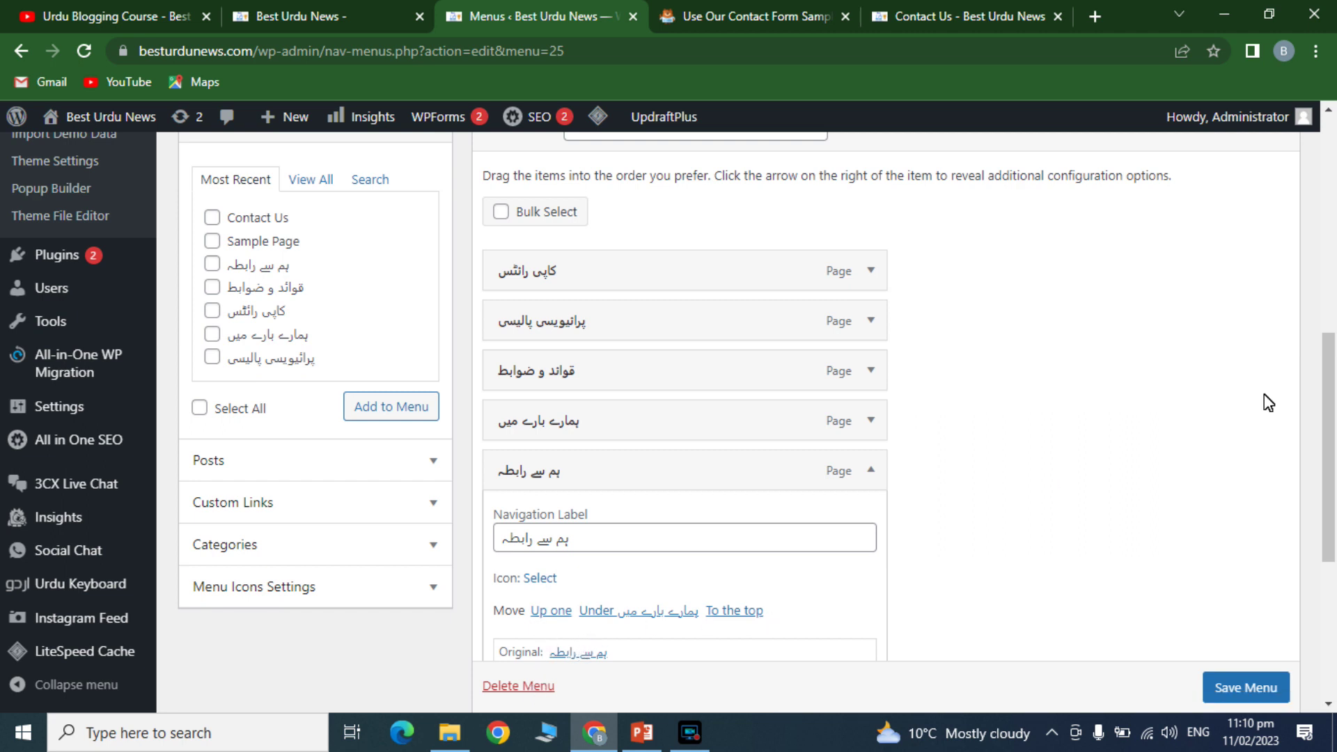
{"action": "scroll", "coordinate": [1329, 400], "scroll_direction": "down", "scroll_amount": 2}
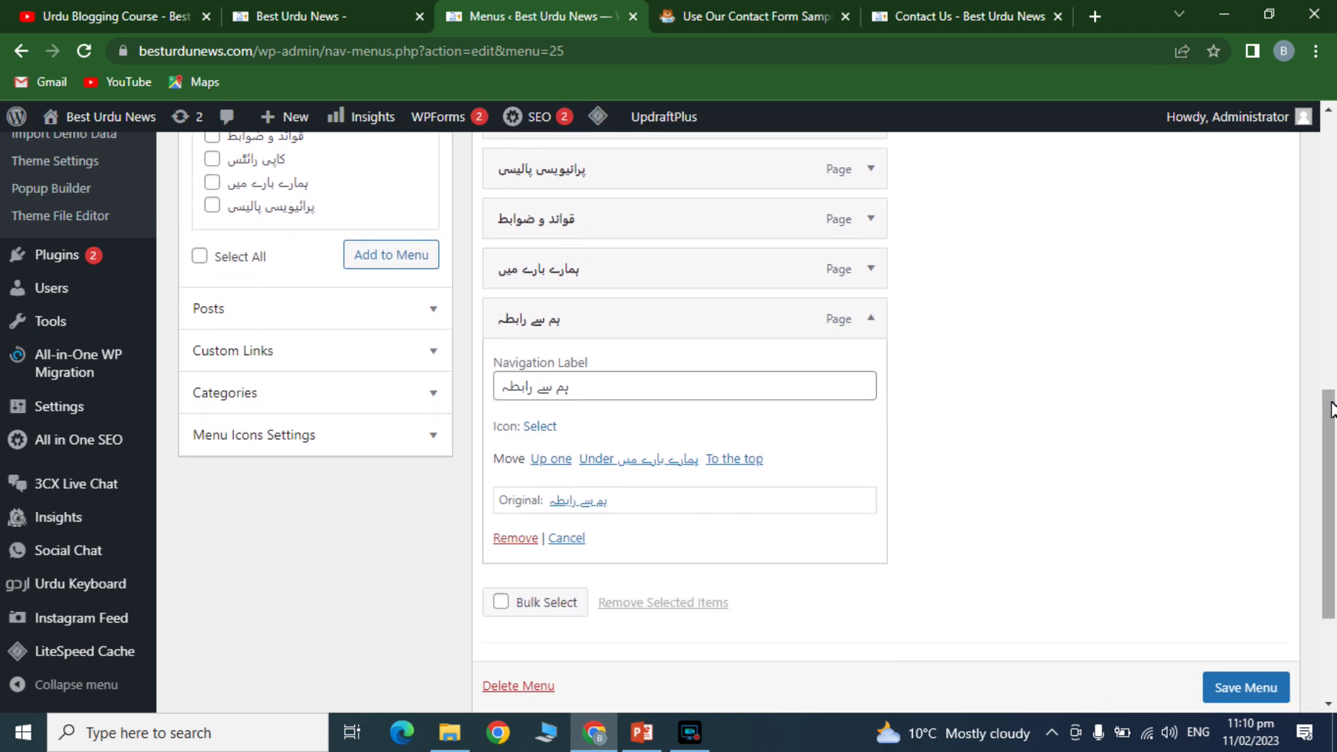
{"action": "left_click", "coordinate": [516, 538]}
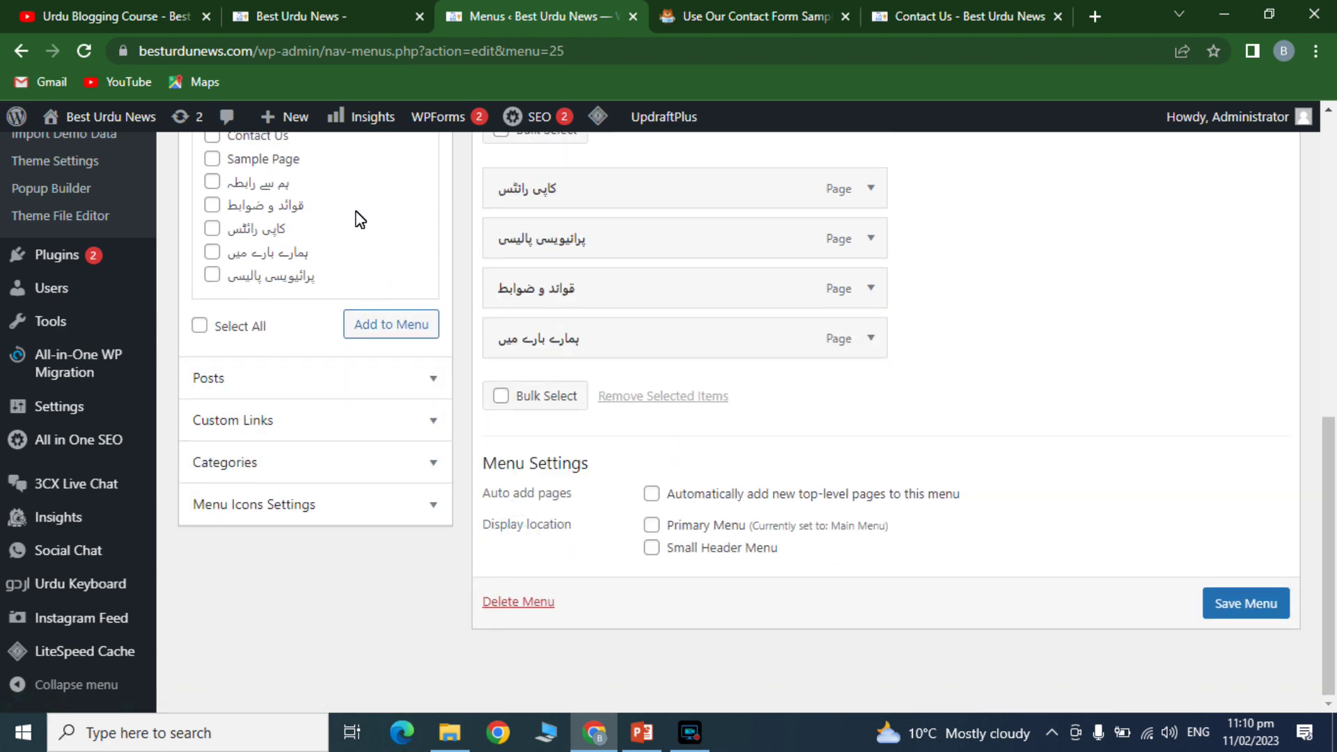
- Add the Contact Us page labelled ہم سے رابطہ, save the menu, and reload the homepage
{"action": "left_click", "coordinate": [269, 139]}
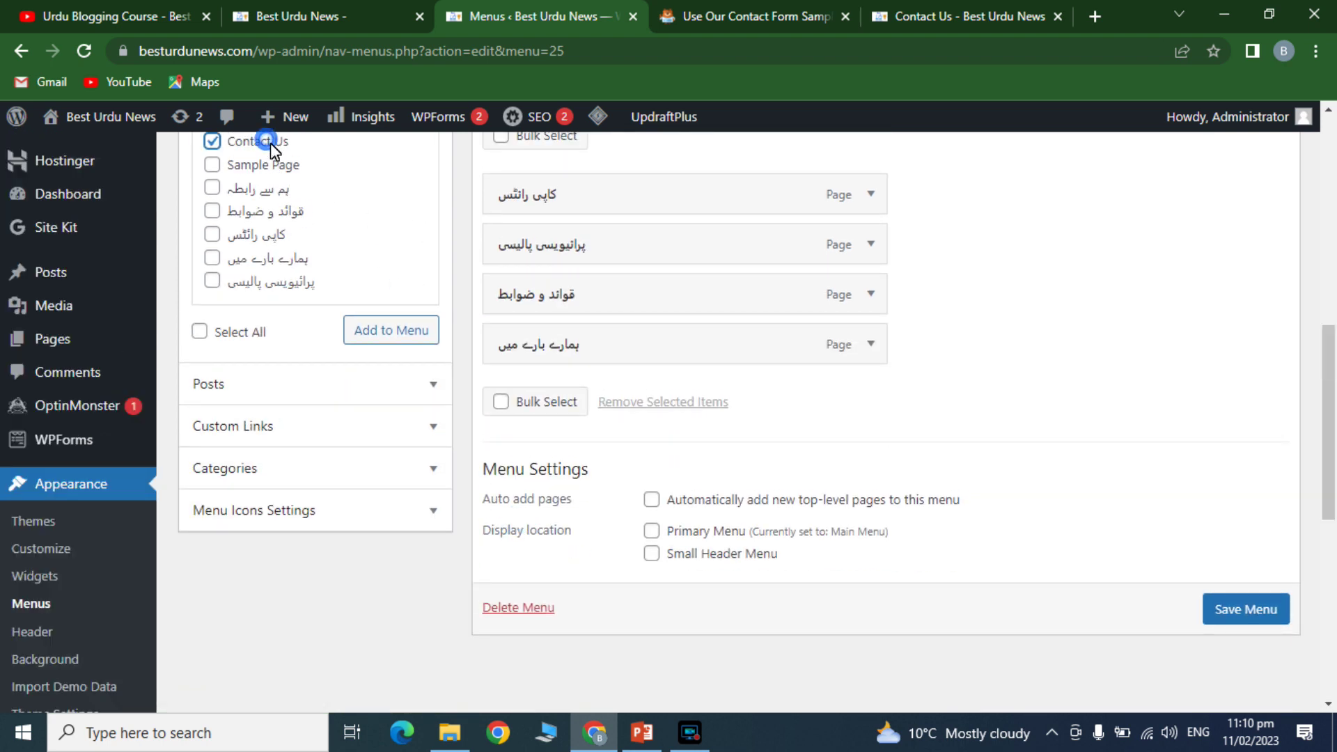
{"action": "left_click", "coordinate": [374, 330]}
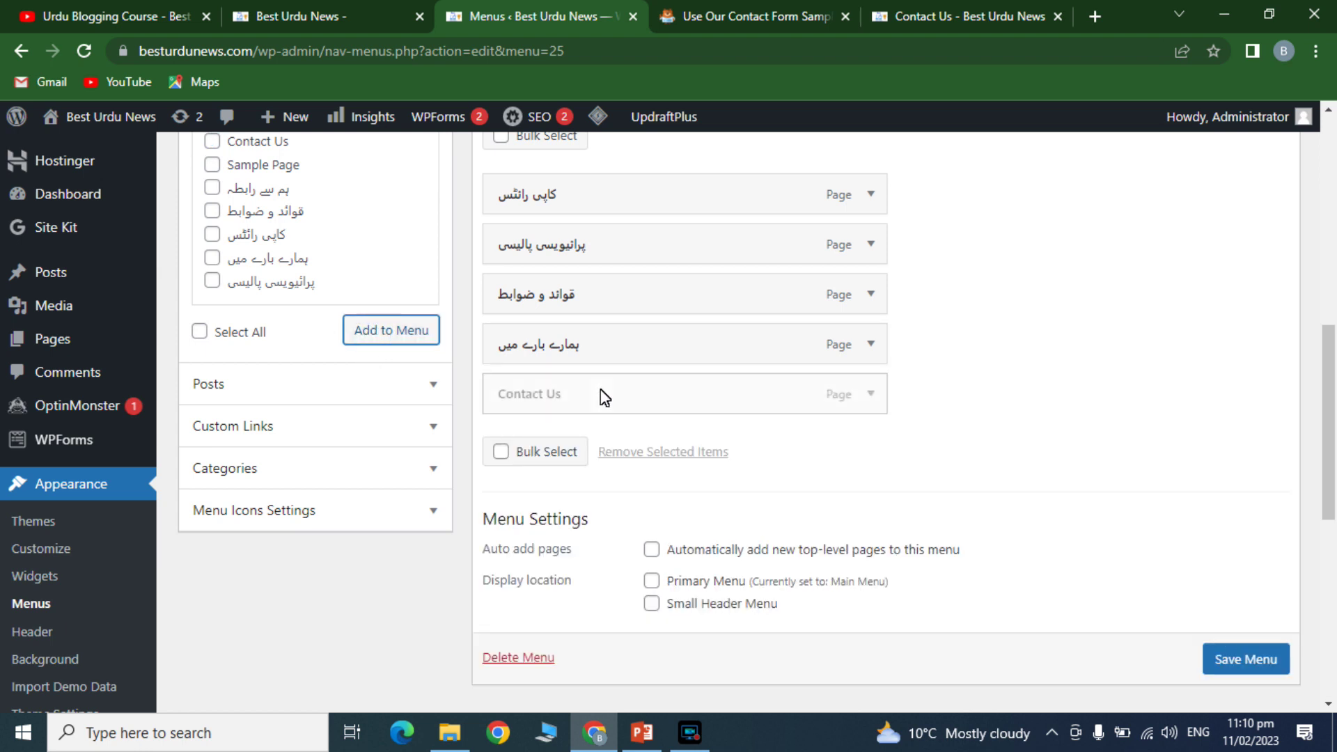
{"action": "left_click", "coordinate": [870, 394]}
{"action": "triple_click", "coordinate": [548, 463]}
{"action": "type", "text": "ہم"}
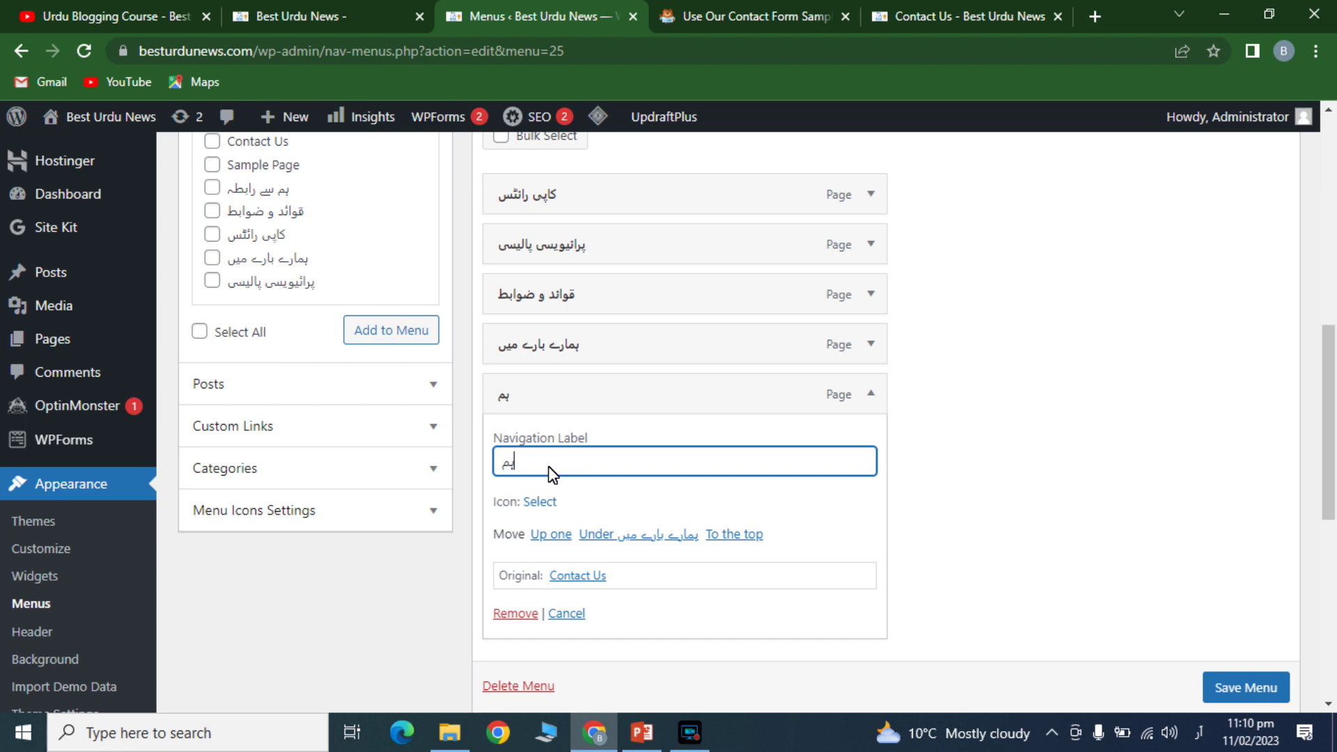
{"action": "type", "text": " سے رابطہ"}
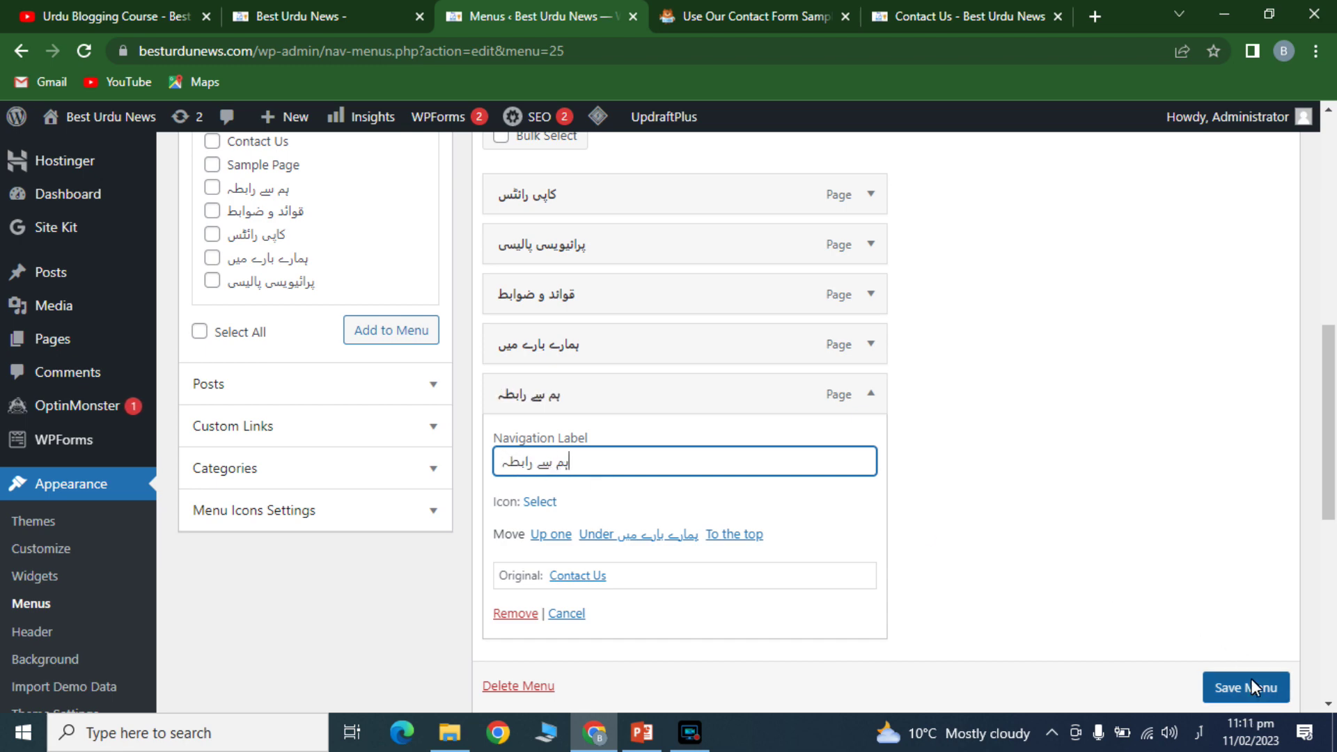
{"action": "left_click", "coordinate": [1251, 680]}
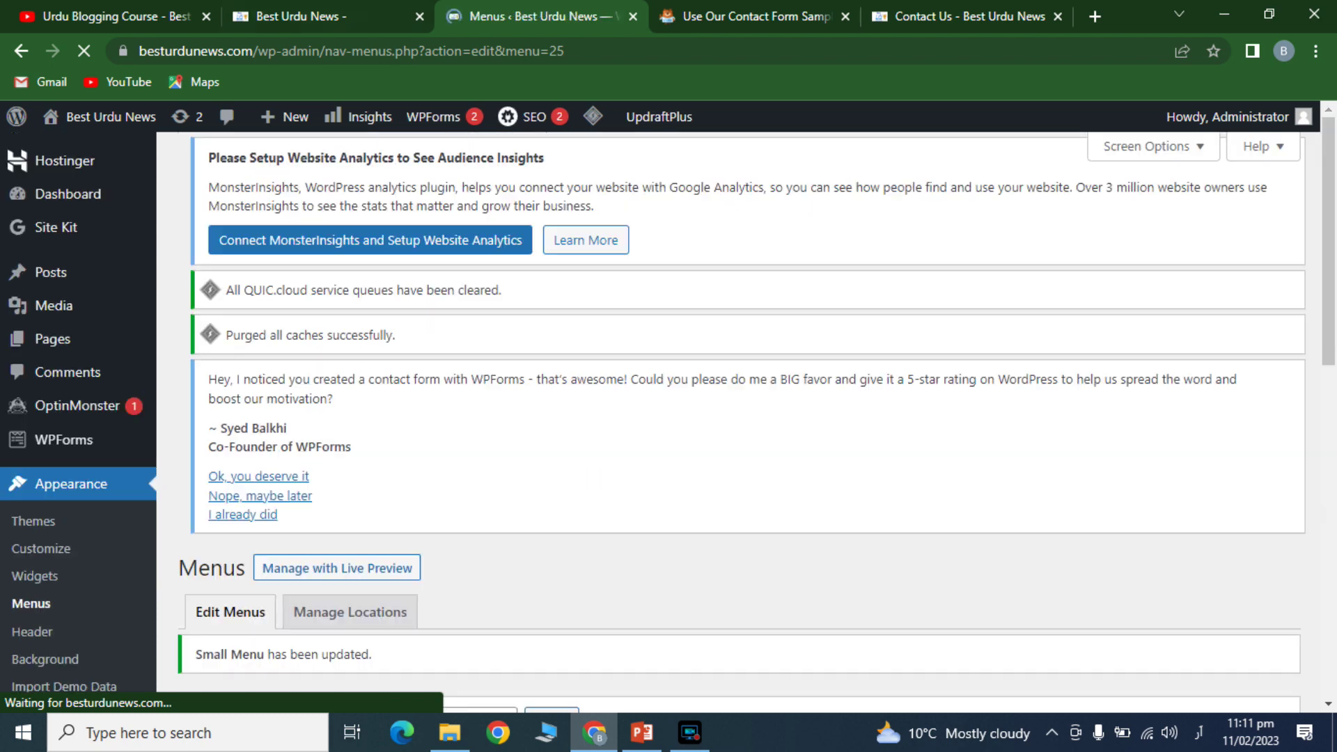
{"action": "left_click", "coordinate": [306, 15]}
{"action": "left_click", "coordinate": [352, 51]}
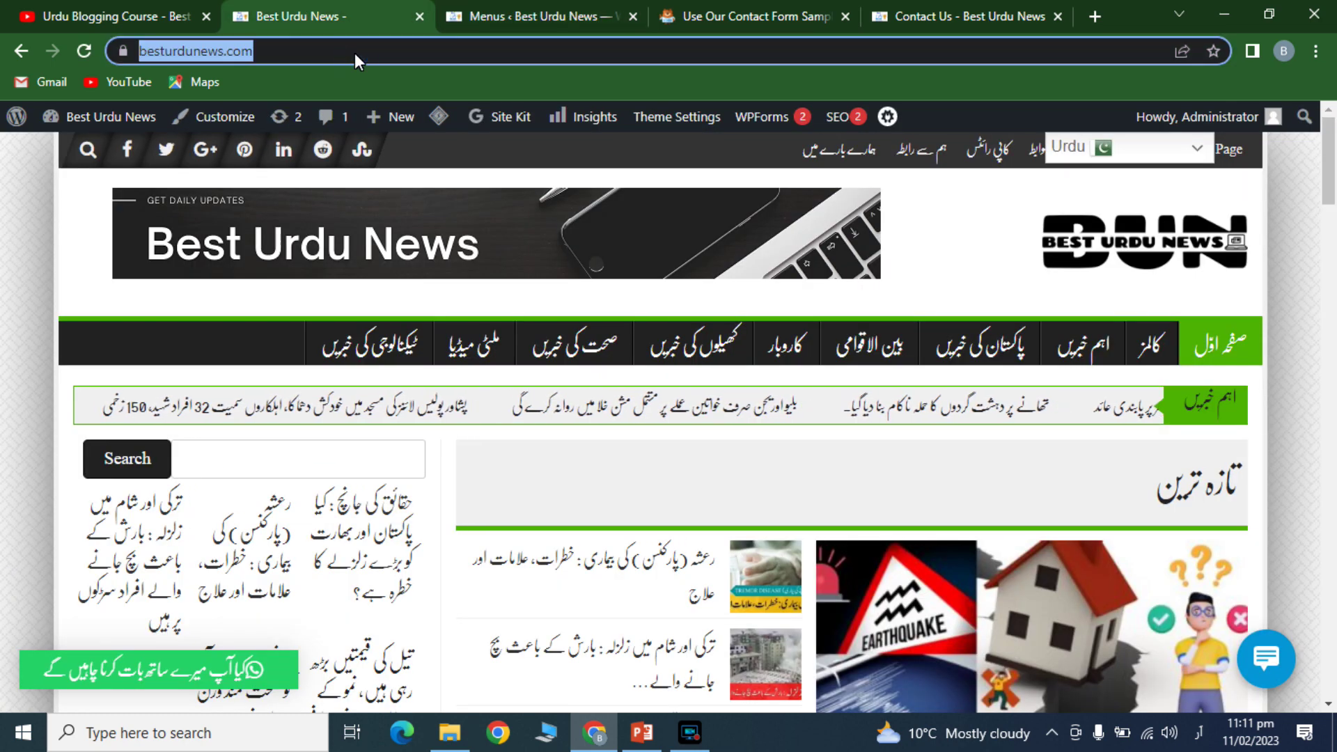
- Reload the homepage and follow the new ہم سے رابطہ header link to /contact-us/
{"action": "key", "text": "Return"}
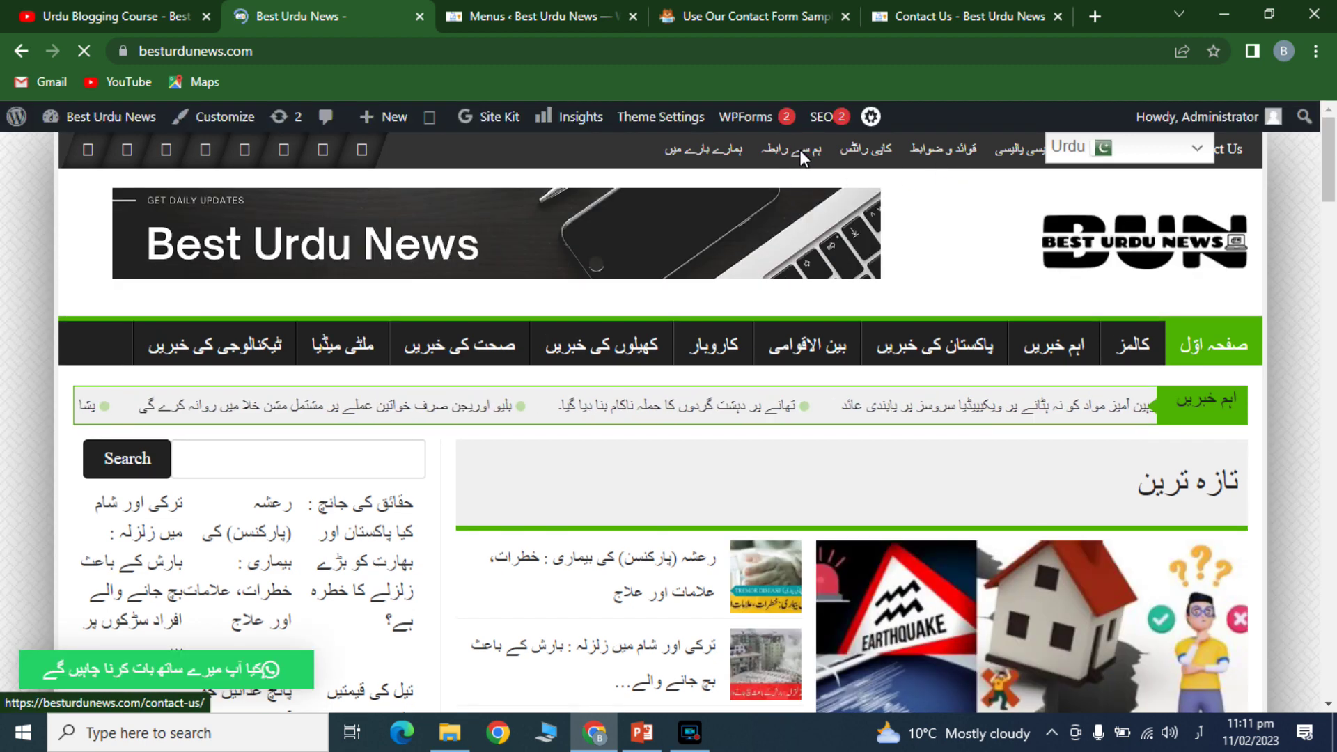
{"action": "left_click", "coordinate": [803, 155]}
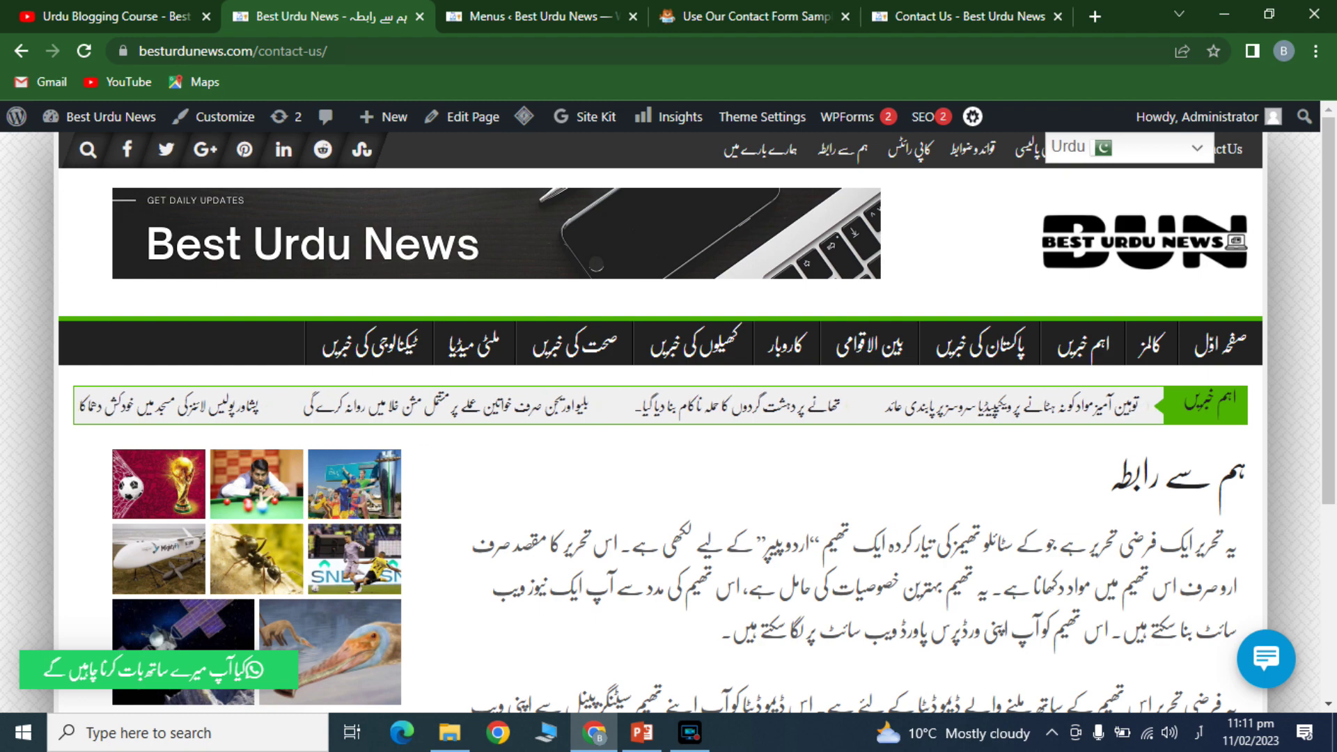
{"action": "left_click", "coordinate": [522, 13]}
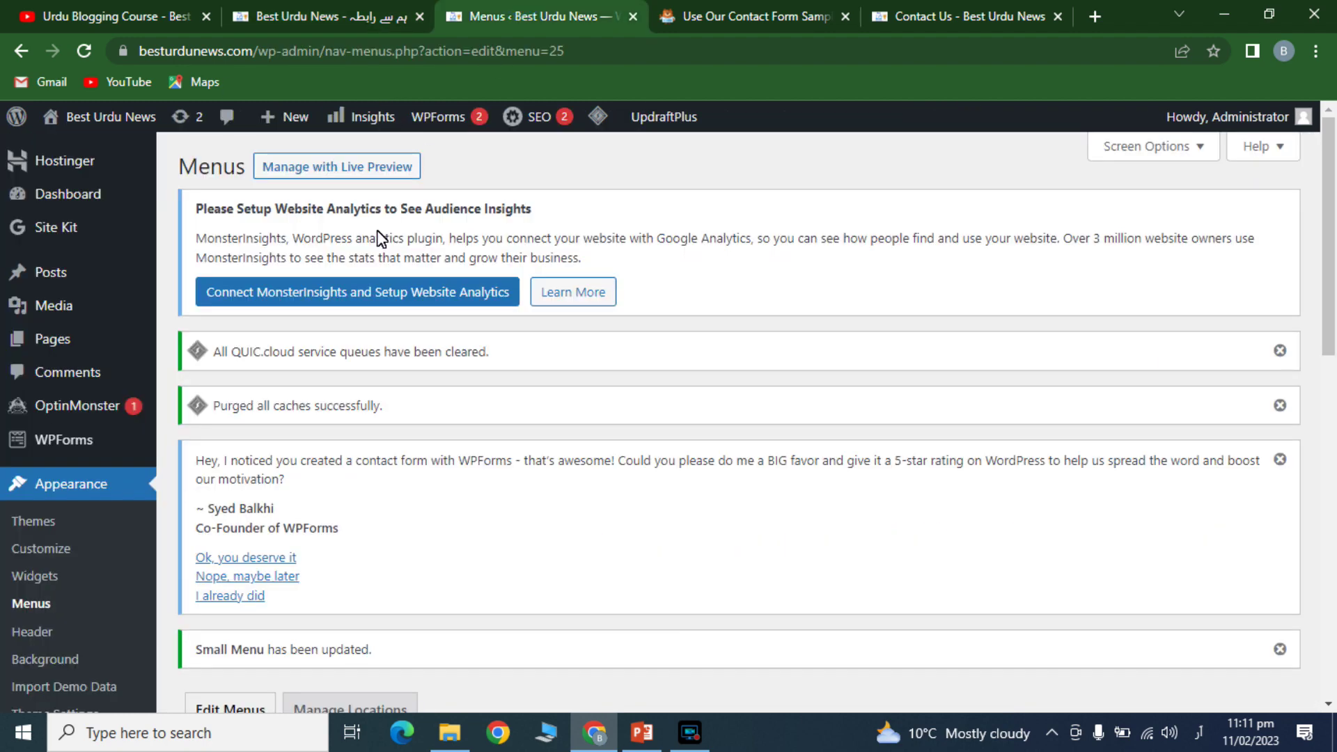
{"action": "key", "text": "ctrl+shift+Tab"}
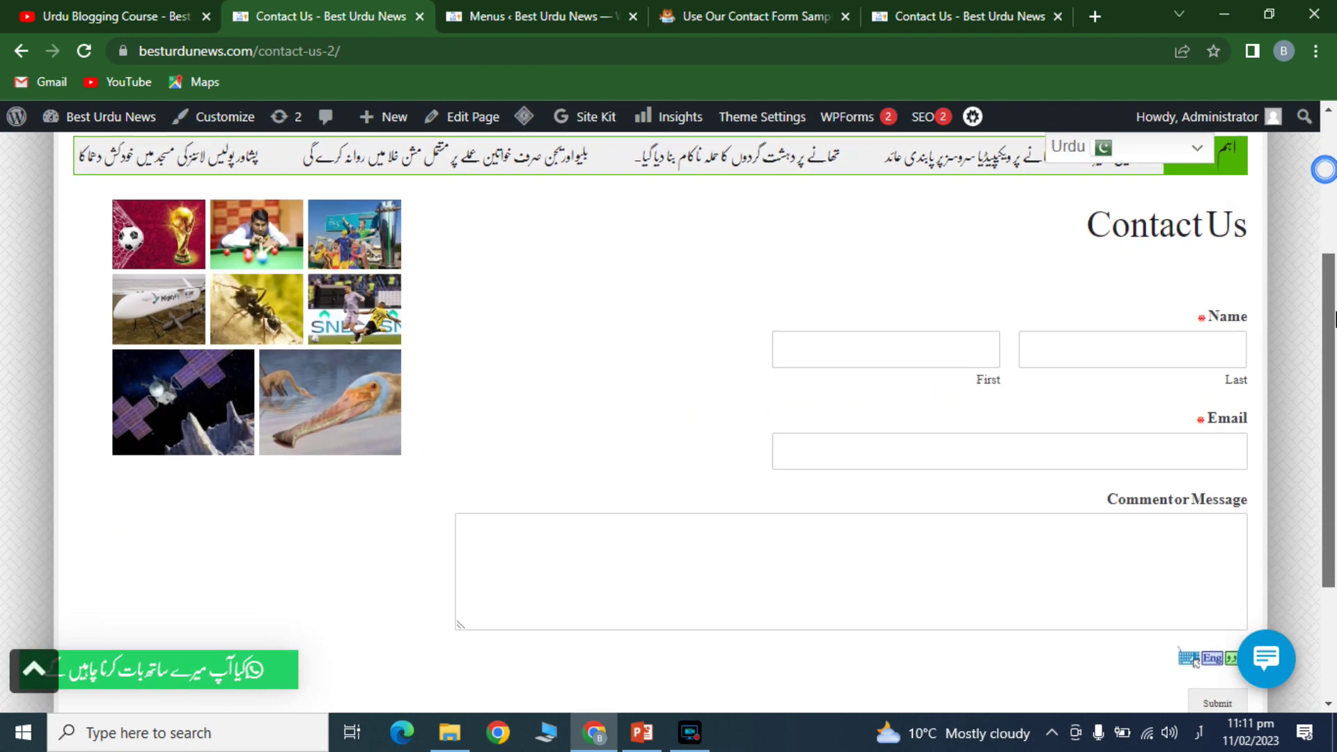
- Fill the Contact Us form with a first and last name, an e-mail address and a greeting, then submit
{"action": "scroll", "coordinate": [1256, 353], "scroll_direction": "down", "scroll_amount": 1}
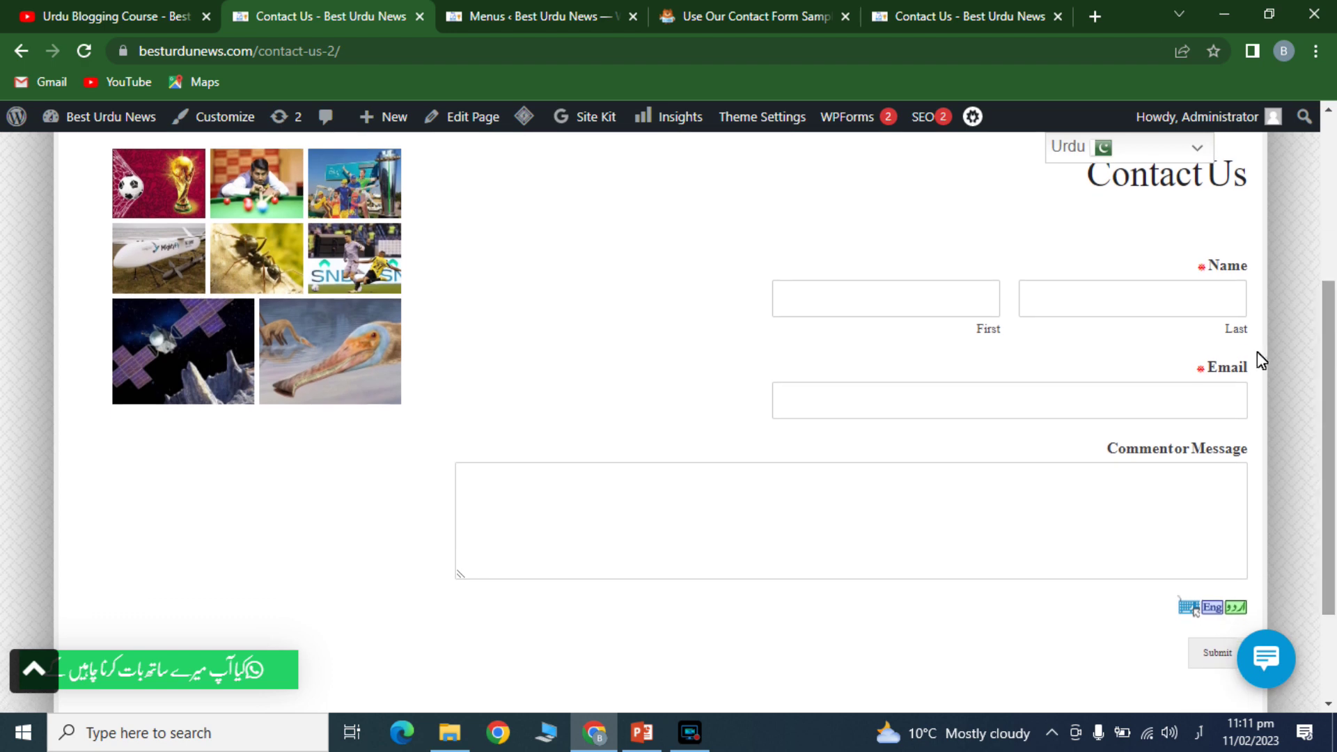
{"action": "left_click", "coordinate": [1227, 314]}
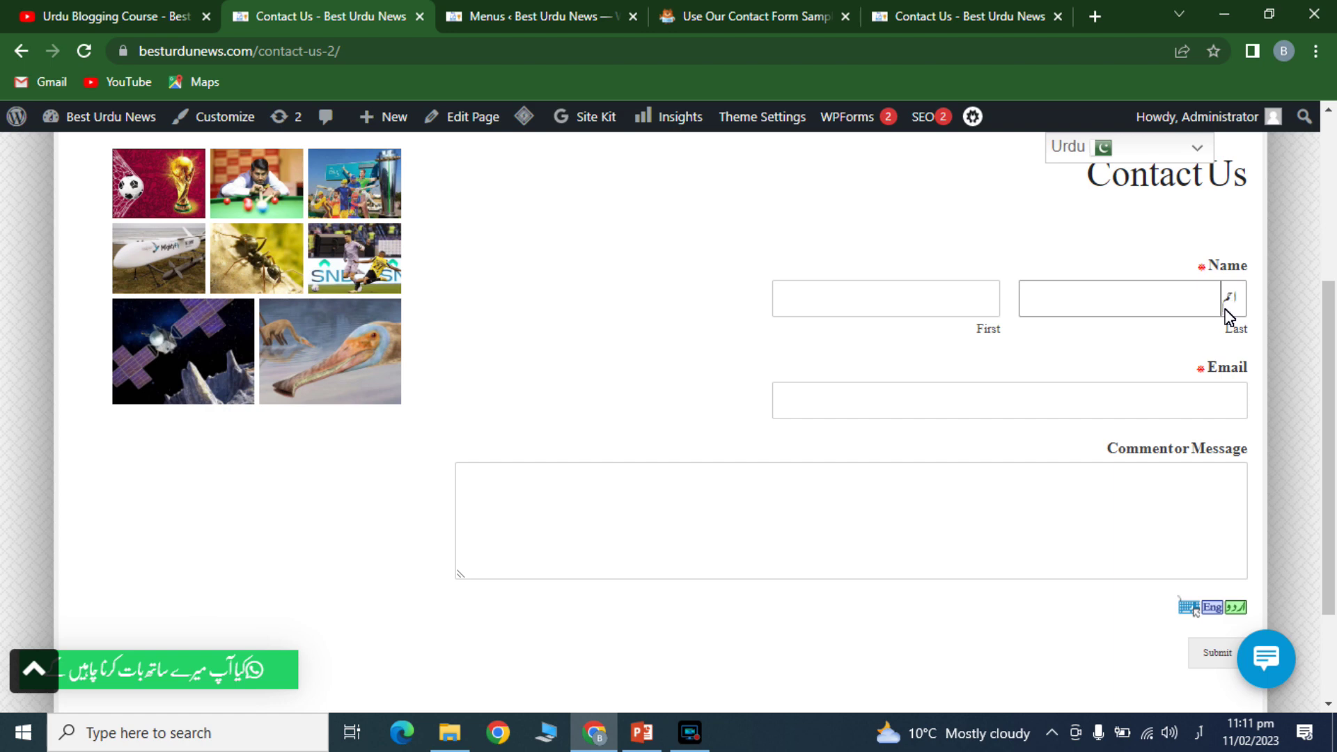
{"action": "left_click", "coordinate": [974, 308]}
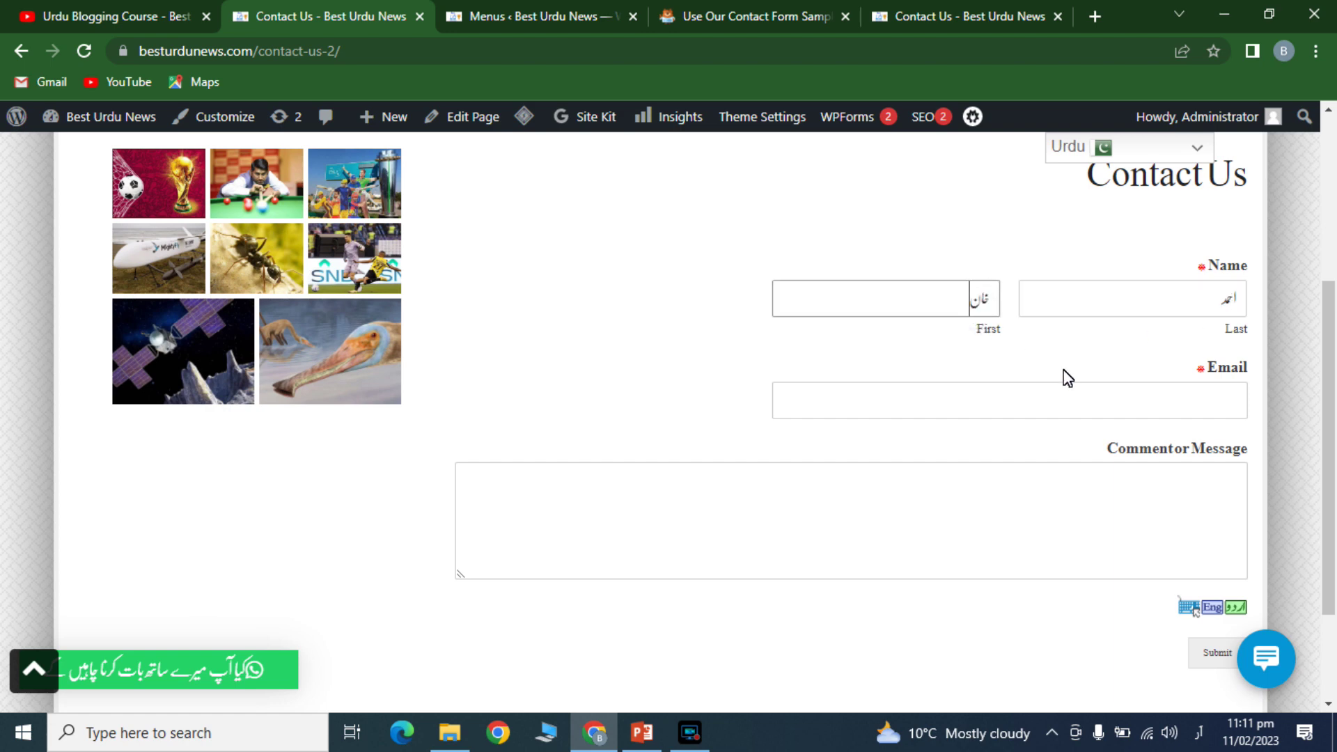
{"action": "left_click", "coordinate": [1090, 404]}
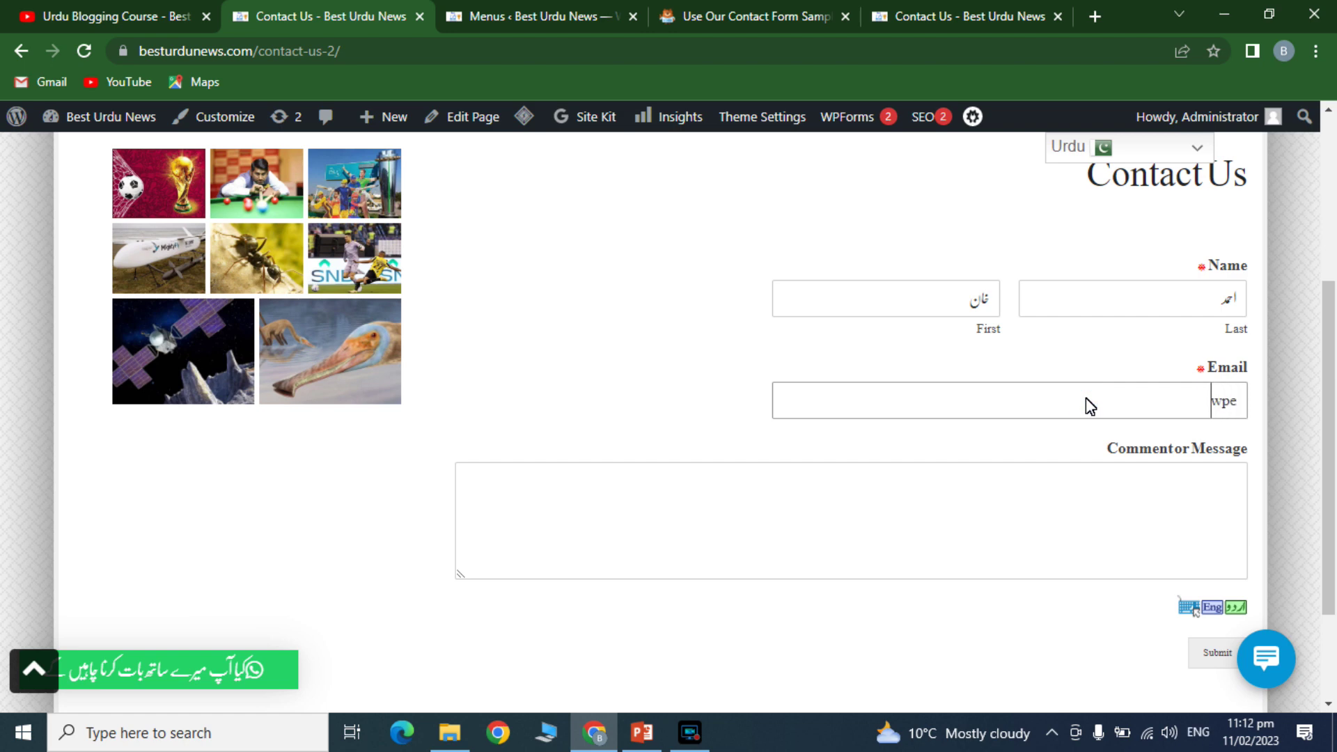
{"action": "left_click", "coordinate": [1123, 514]}
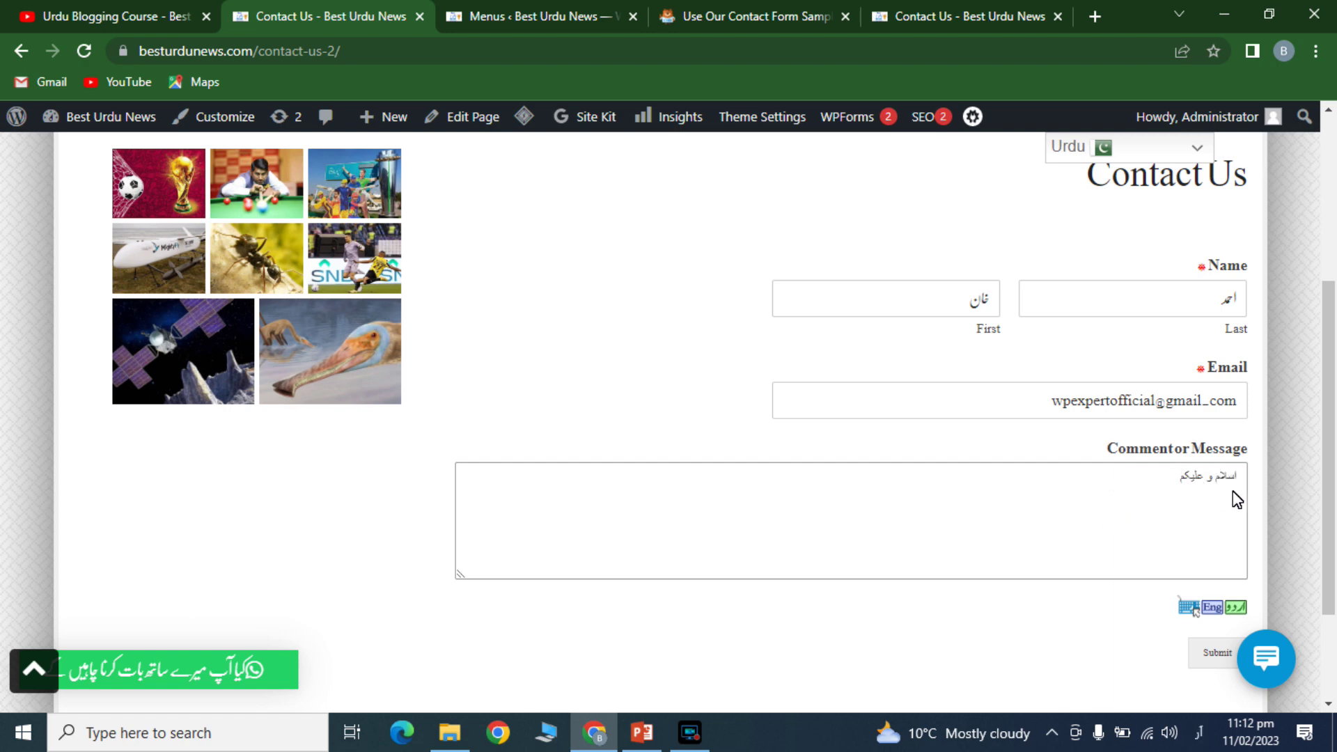
{"action": "scroll", "coordinate": [1230, 501], "scroll_direction": "down", "scroll_amount": 2}
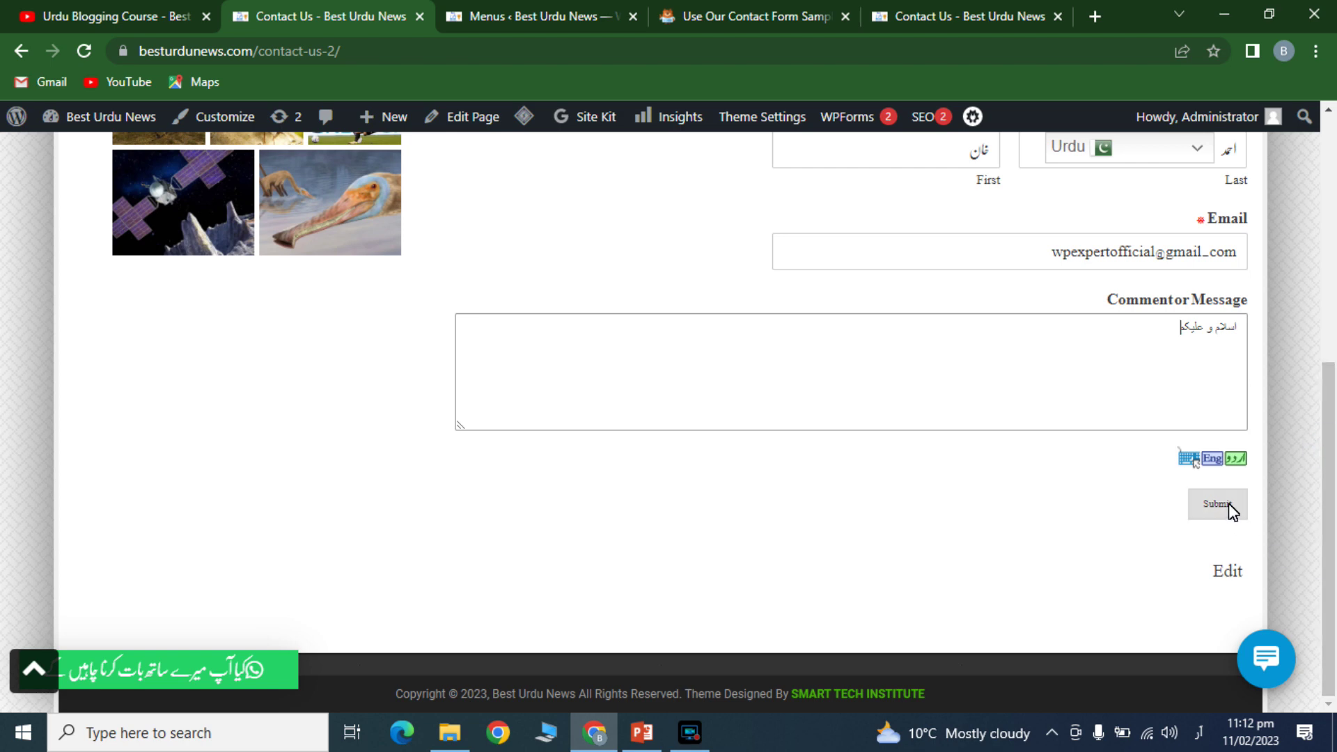
{"action": "left_click", "coordinate": [1227, 506]}
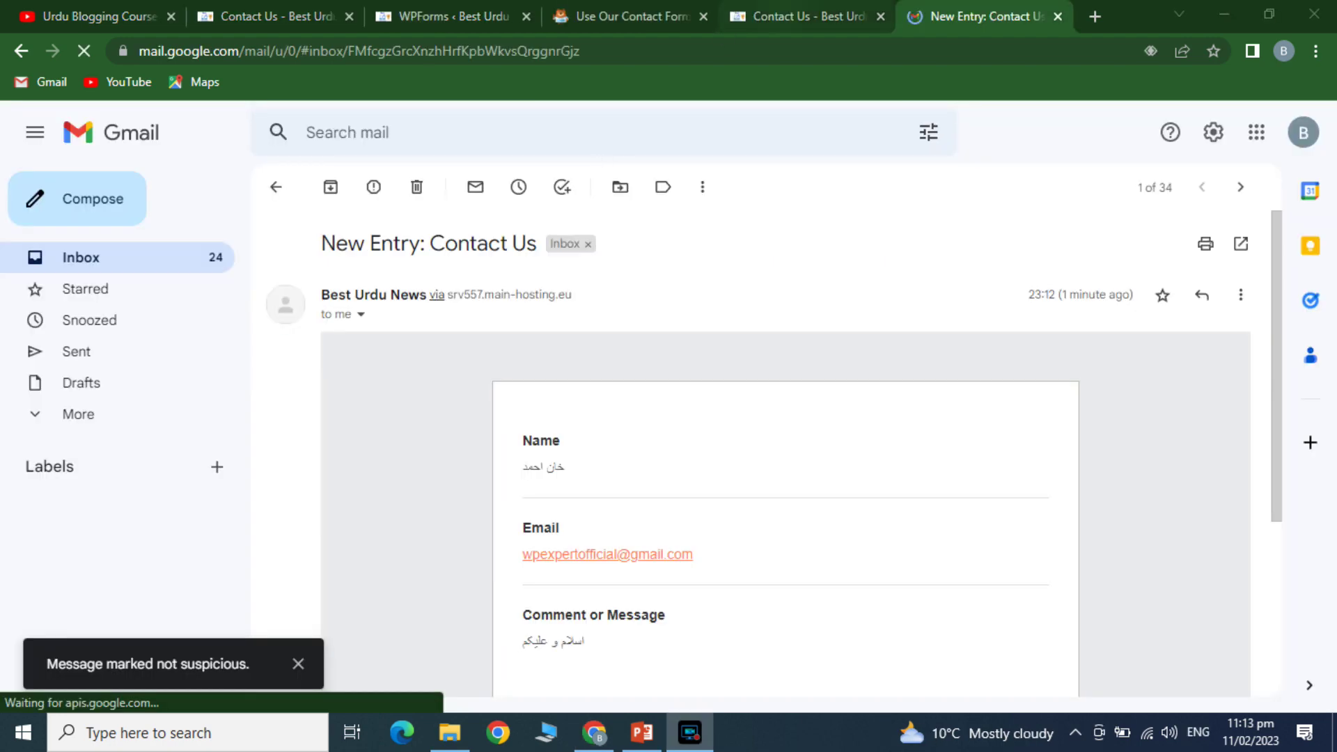
- Read the New Entry: Contact Us email in Gmail, checking the submitted name, e-mail and message
{"action": "left_click", "coordinate": [783, 11]}
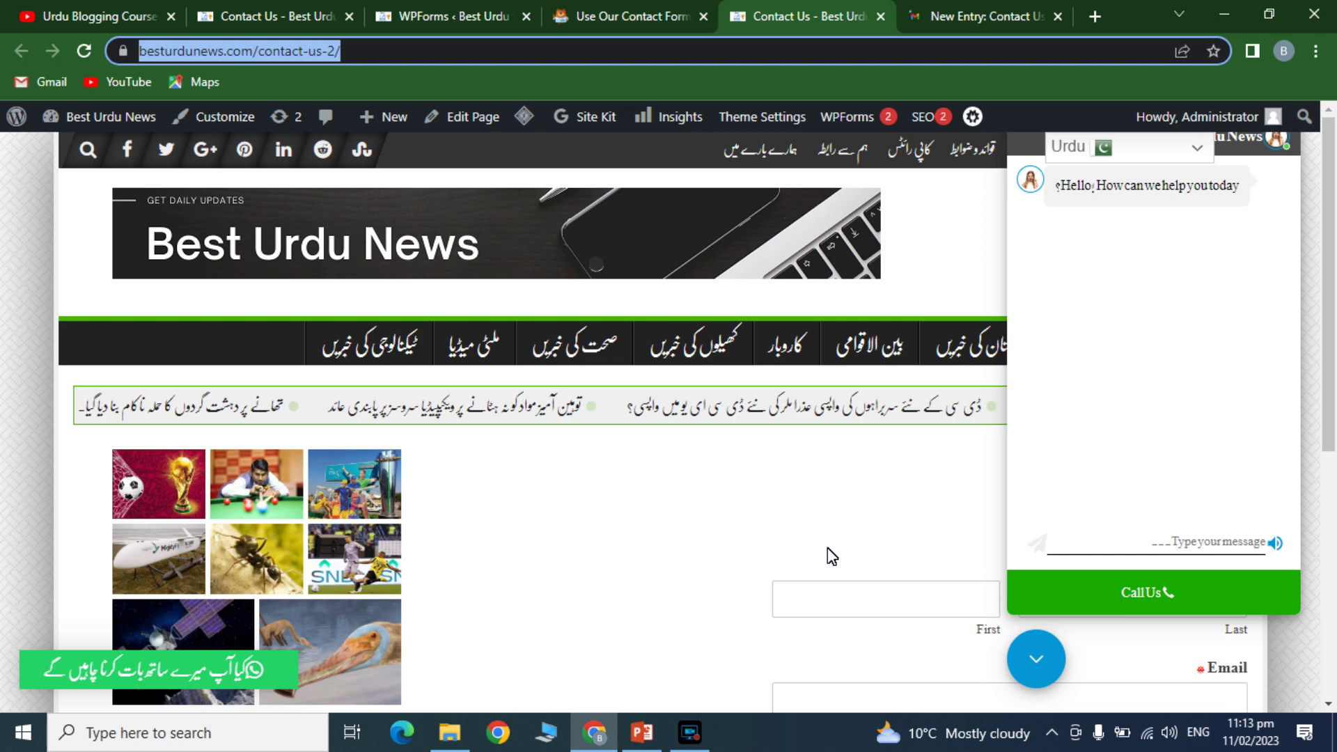
{"action": "left_click", "coordinate": [292, 4]}
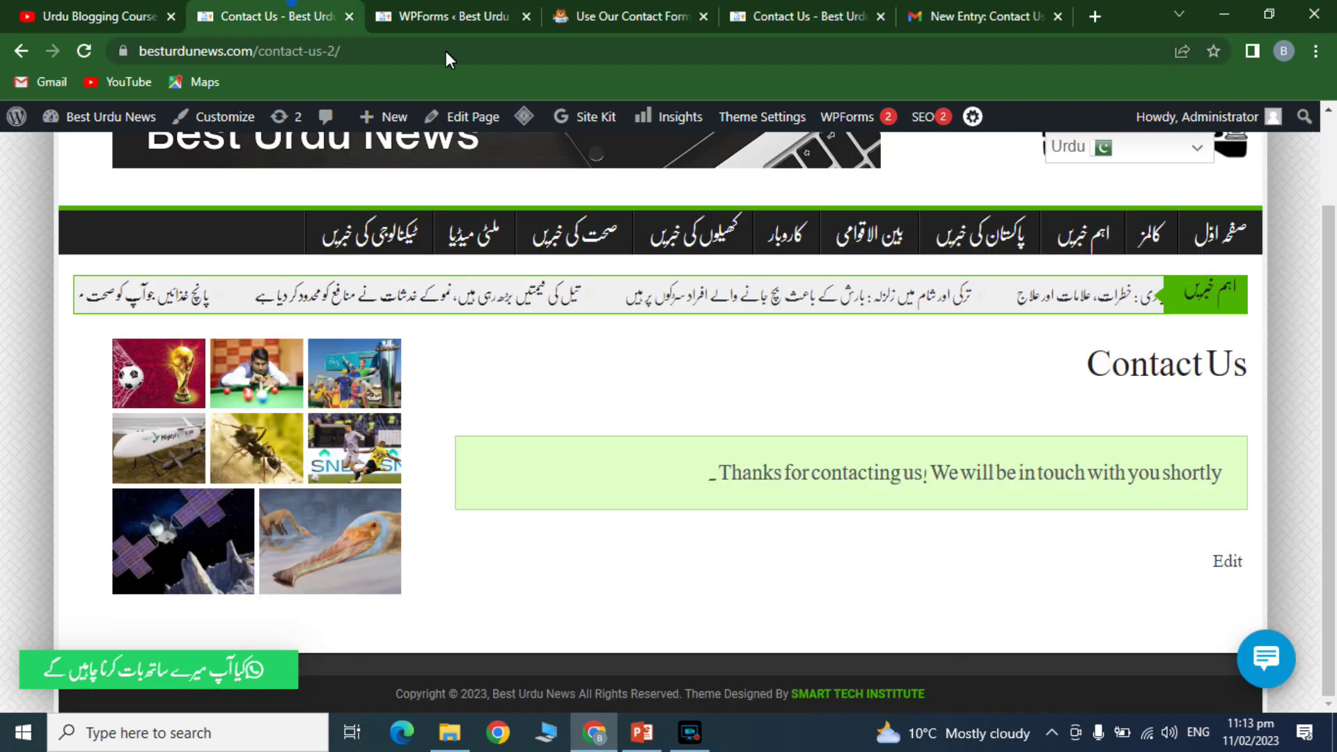
{"action": "left_click", "coordinate": [966, 14]}
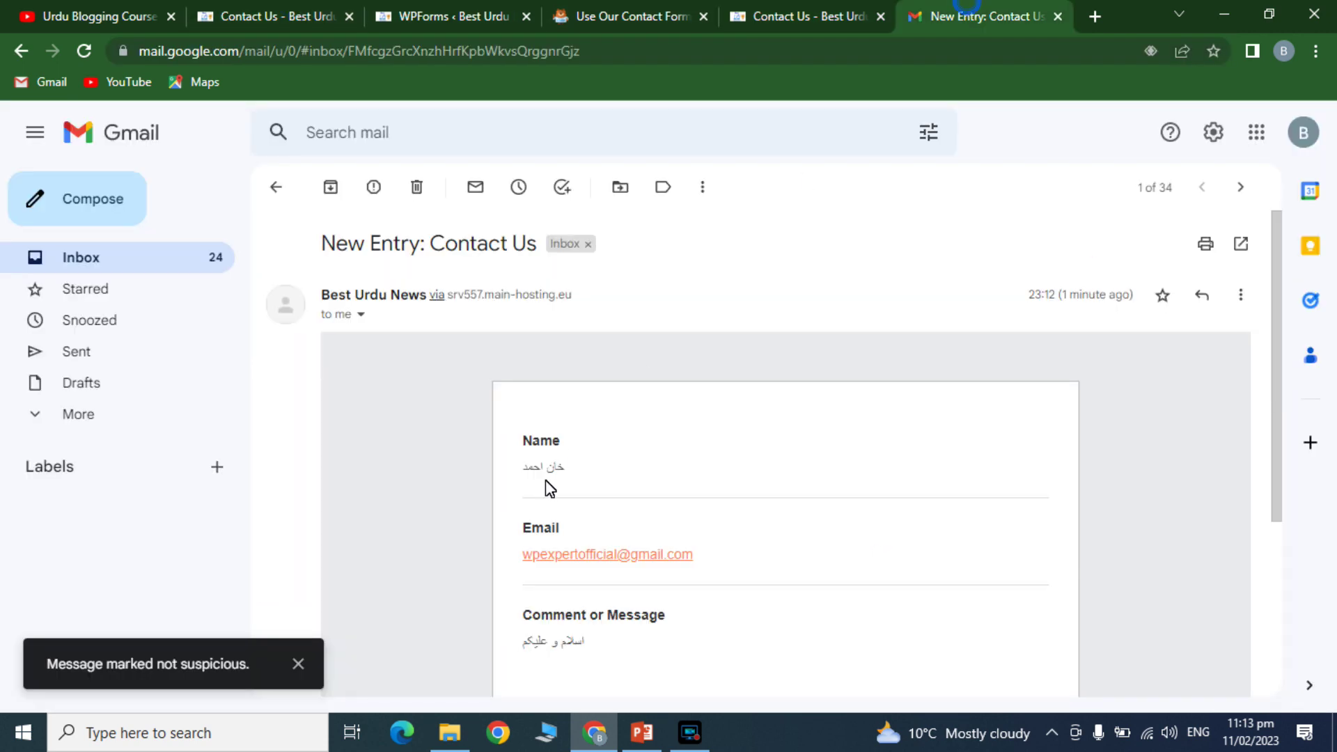
{"action": "left_click_drag", "start_coordinate": [1278, 324], "coordinate": [1272, 437]}
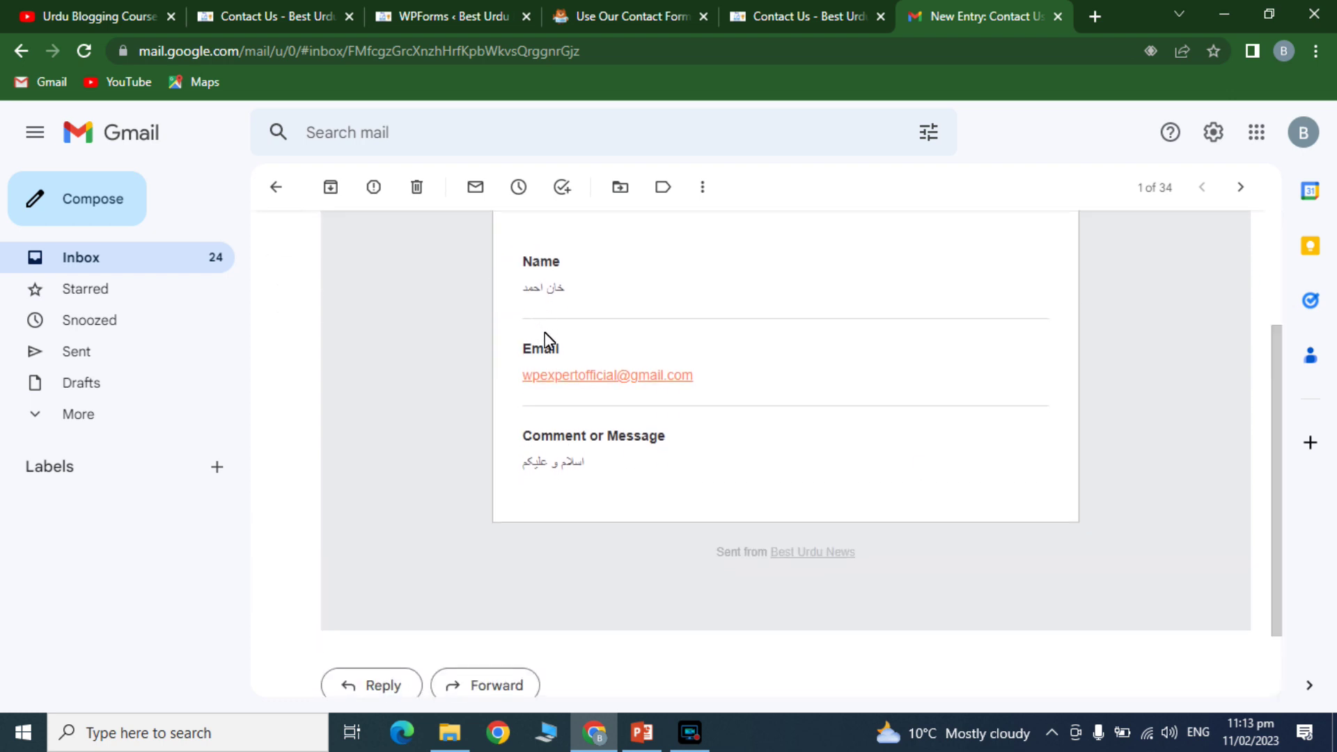
{"action": "triple_click", "coordinate": [554, 435]}
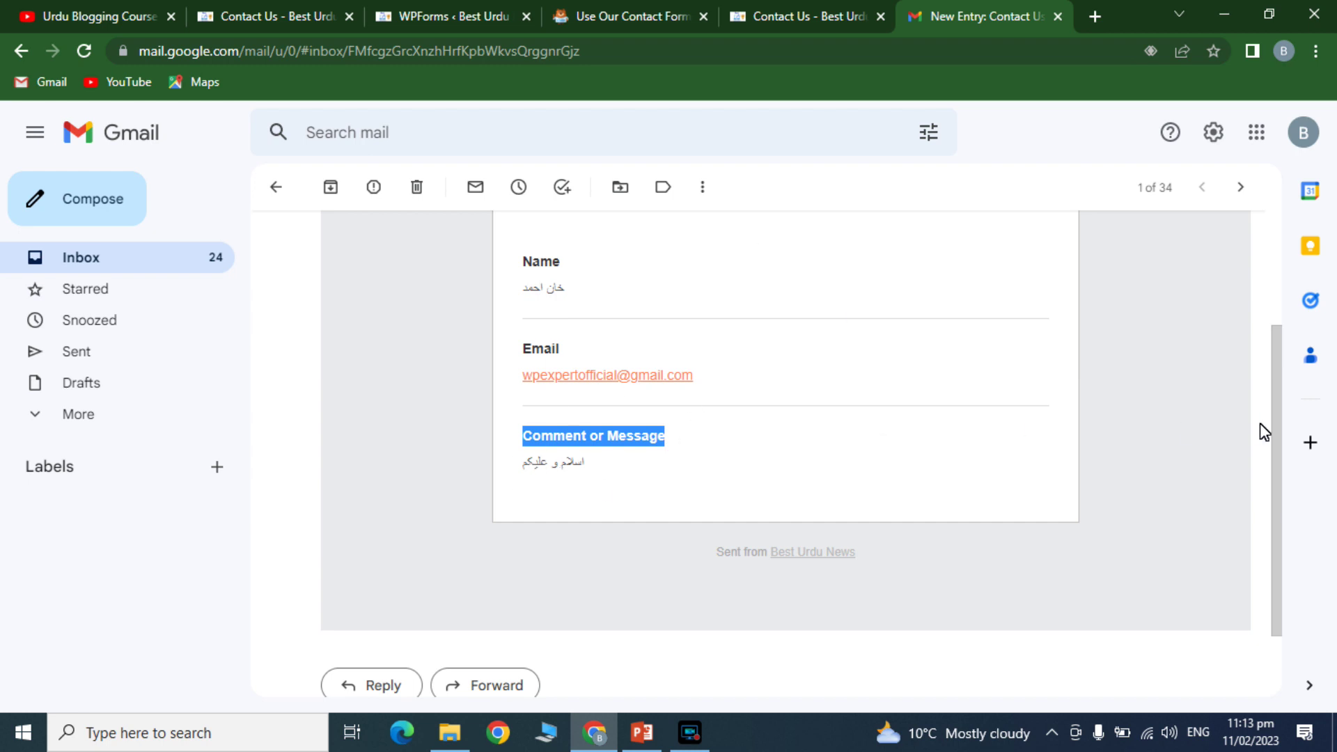
{"action": "left_click_drag", "start_coordinate": [1273, 432], "coordinate": [1257, 310]}
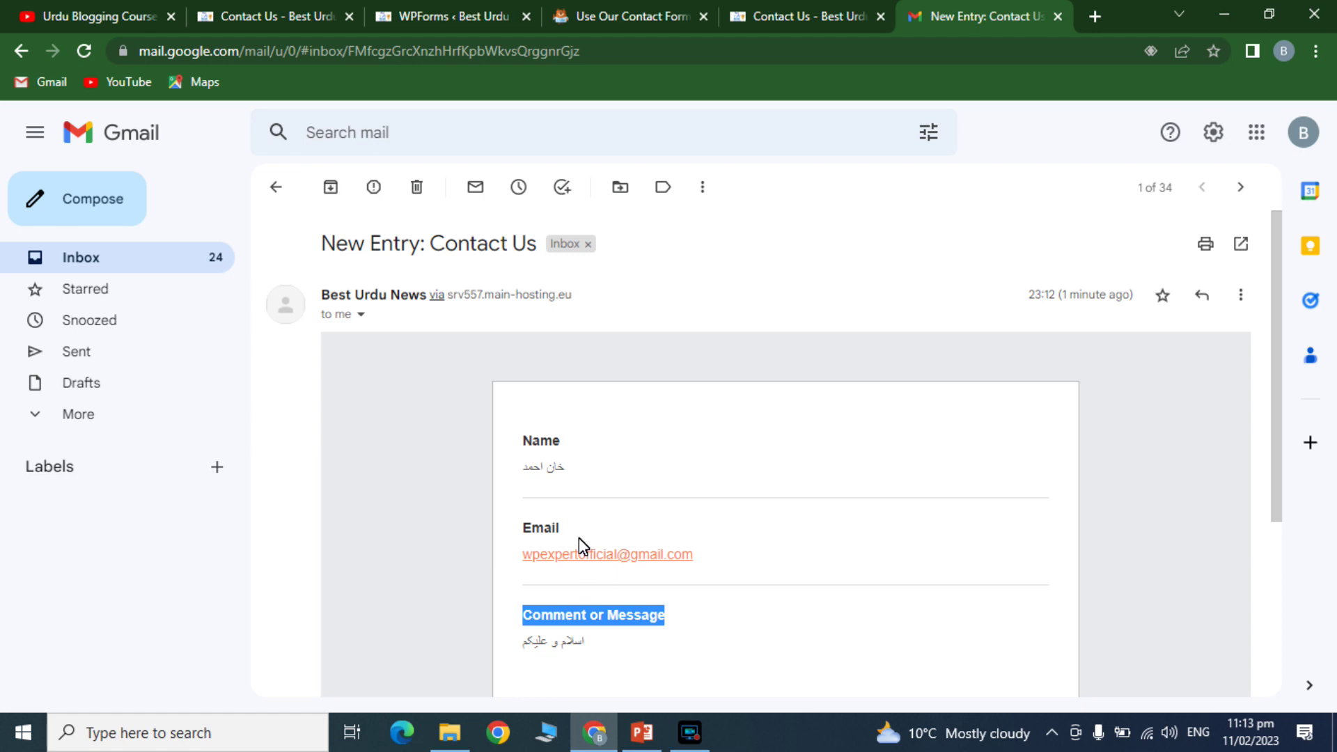
- Check the thank-you confirmation message, then return to the YouTube channel's playlists page
{"action": "left_click", "coordinate": [241, 9]}
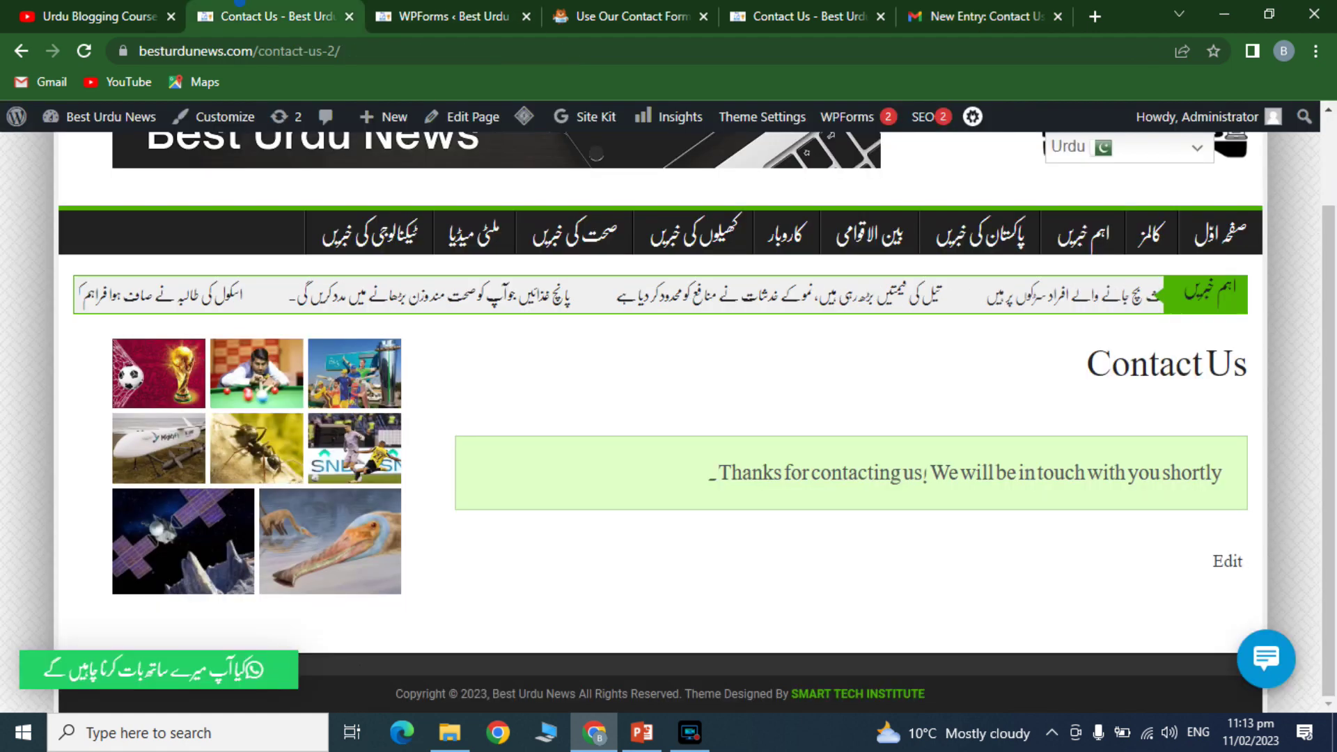
{"action": "triple_click", "coordinate": [810, 478]}
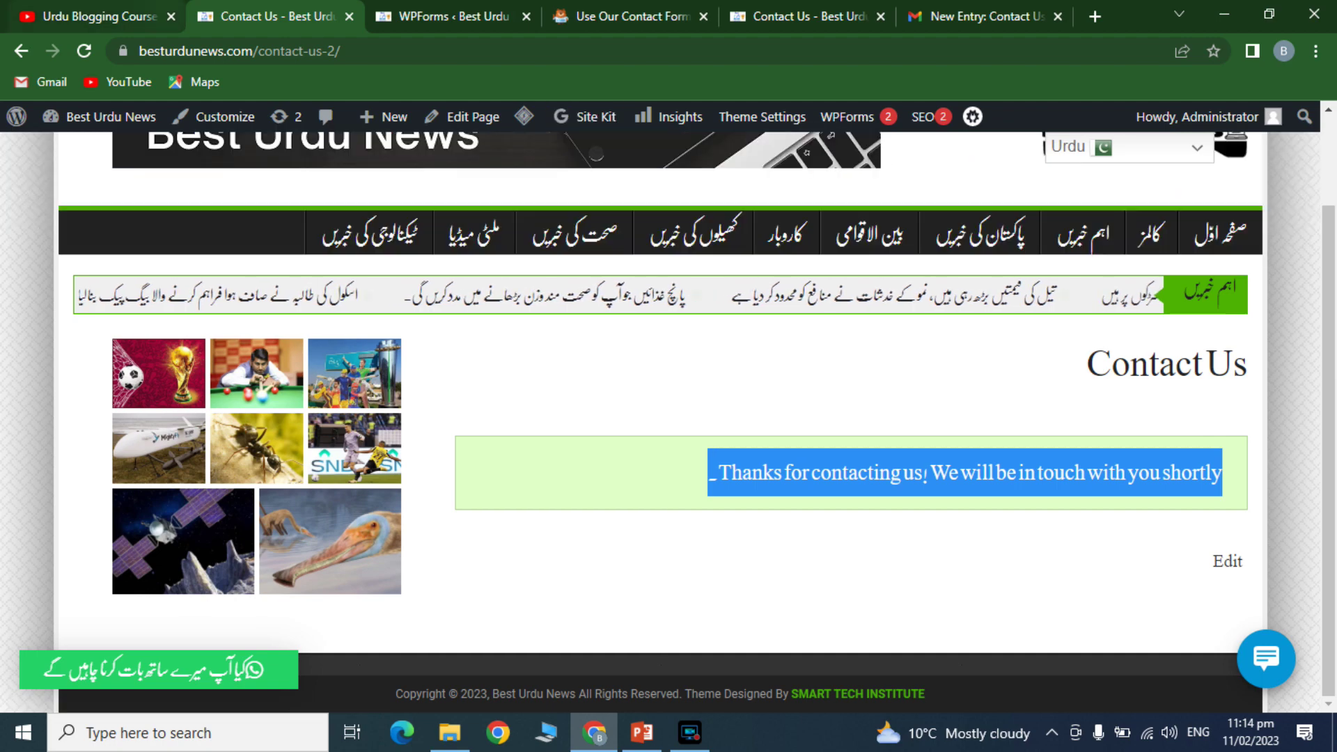
{"action": "left_click", "coordinate": [146, 9]}
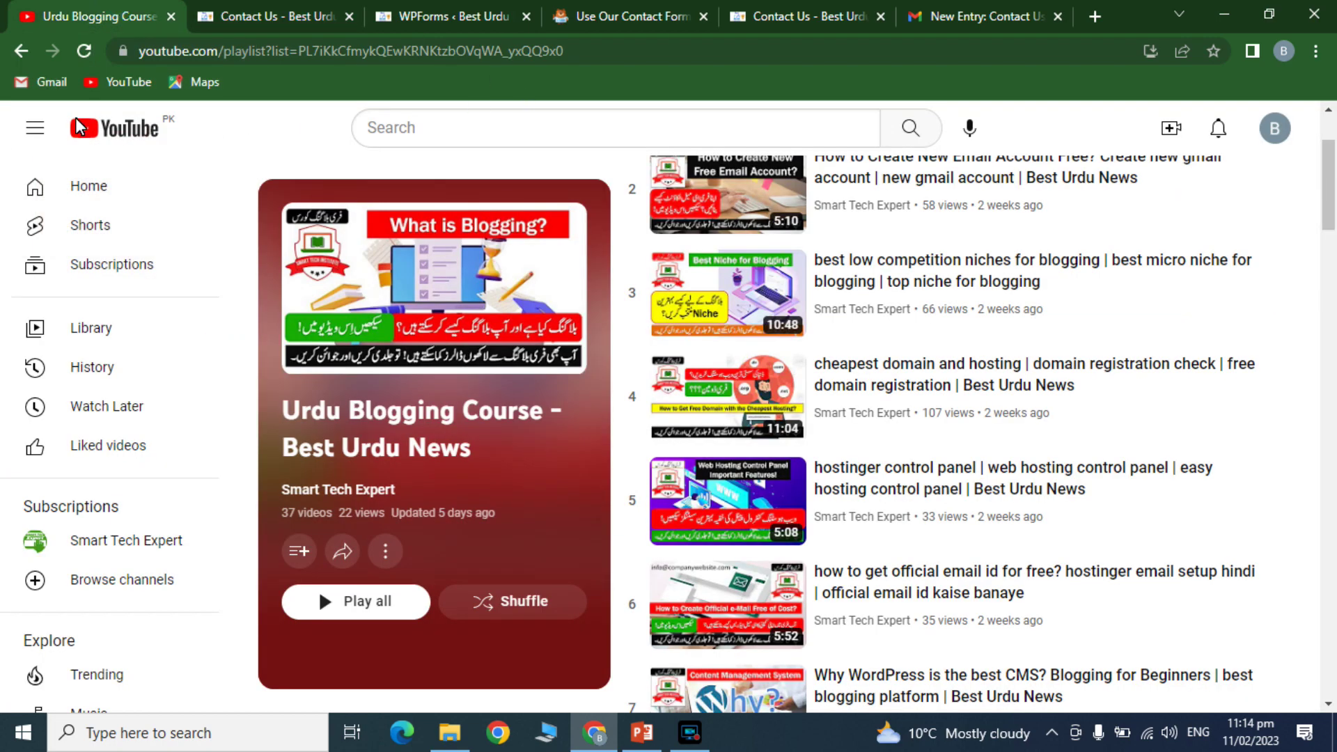
{"action": "left_click", "coordinate": [20, 51]}
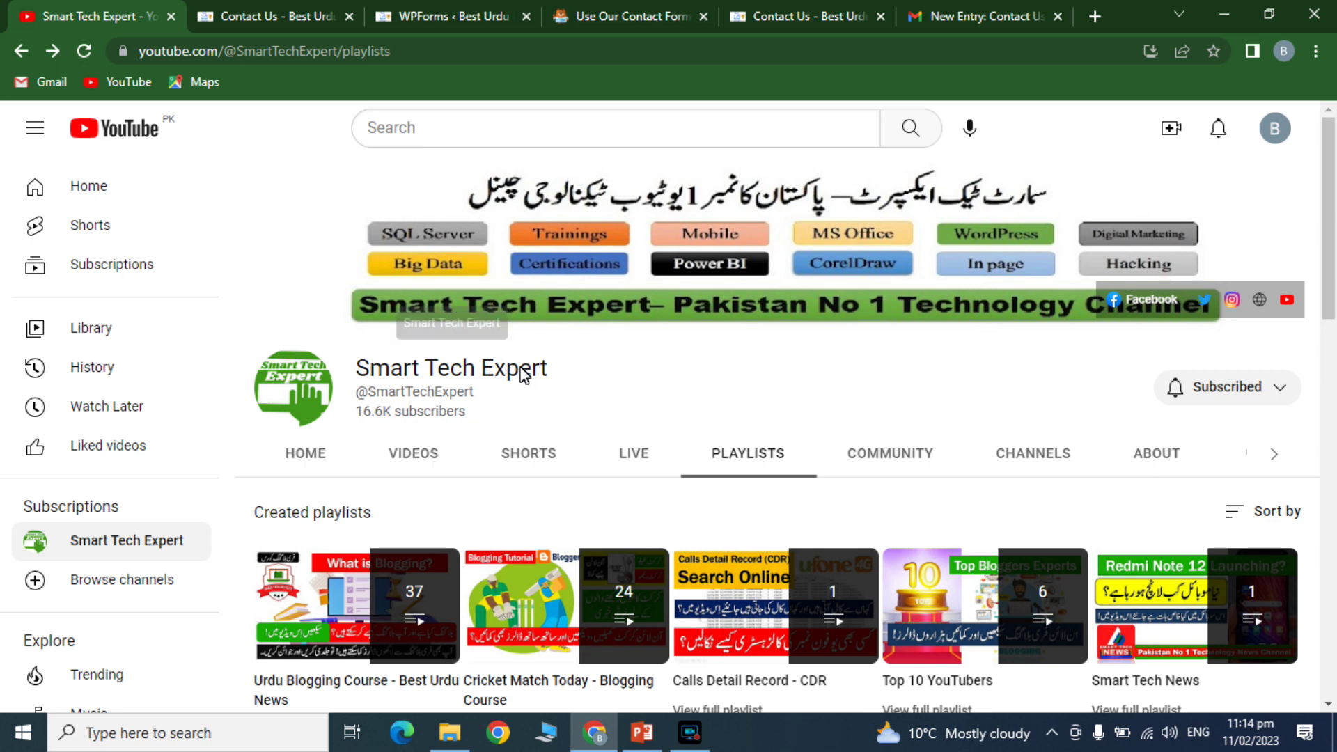
{"action": "double_click", "coordinate": [521, 371]}
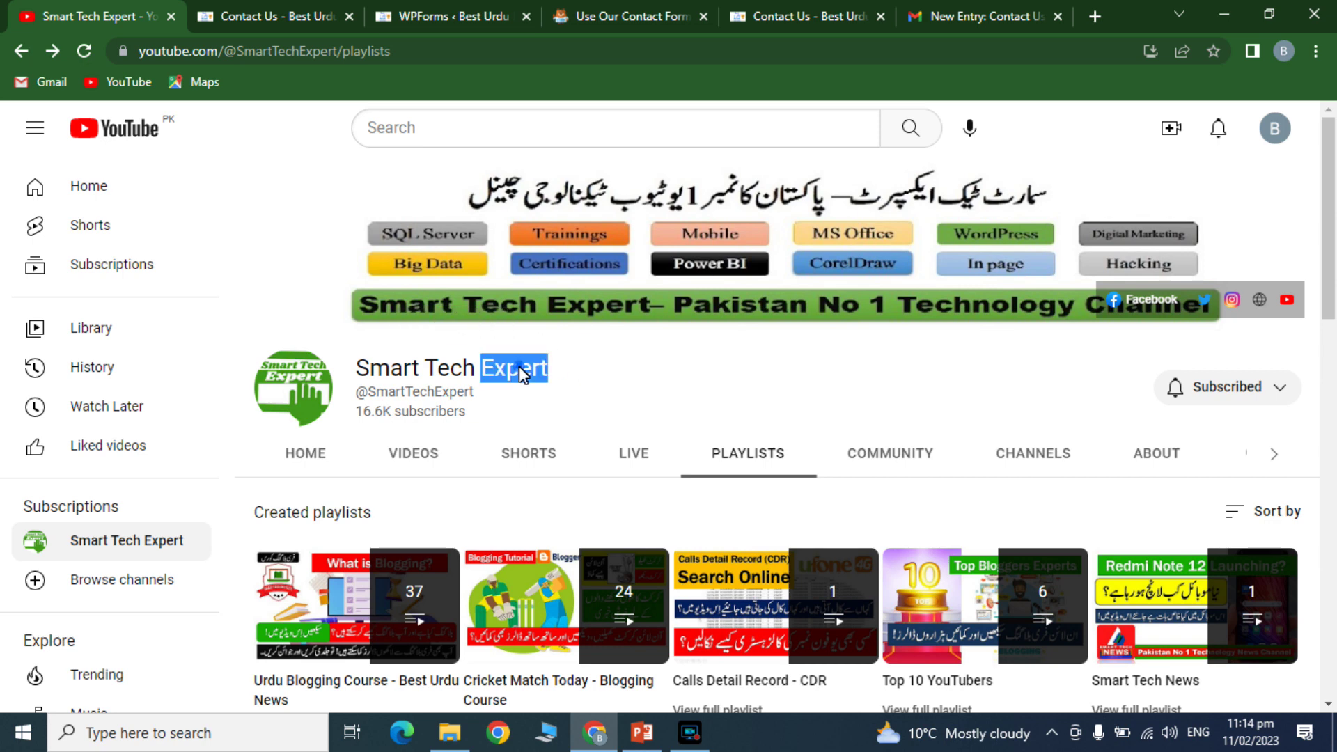